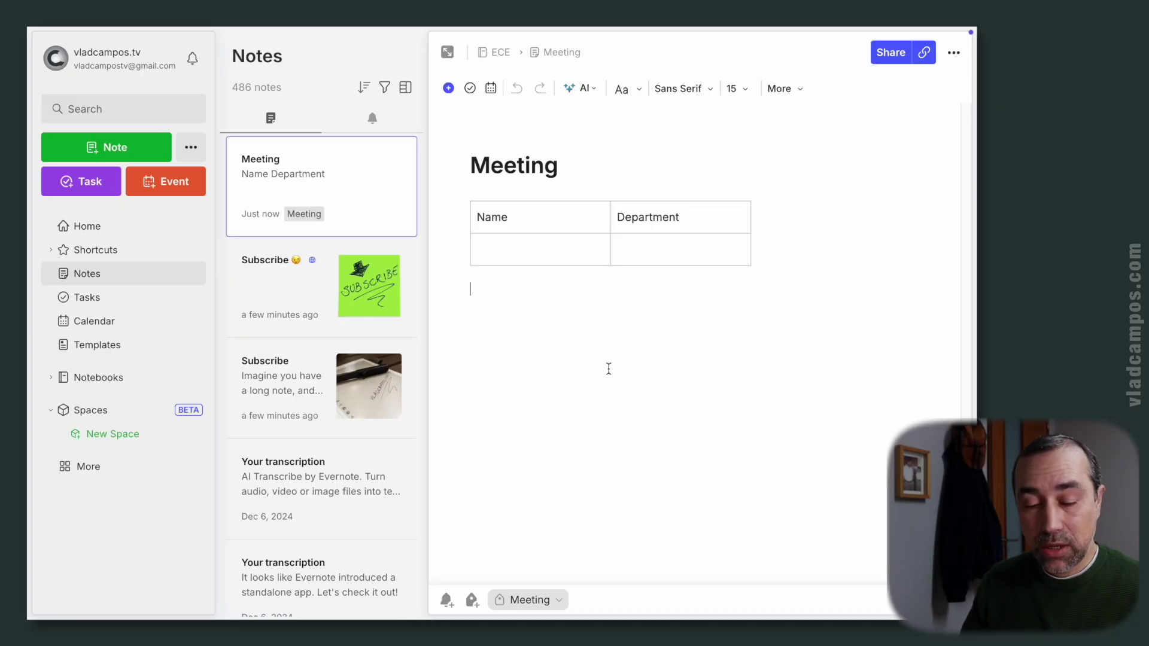
- Open the Templates page to confirm no templates are saved yet
{"action": "left_click", "coordinate": [157, 350]}
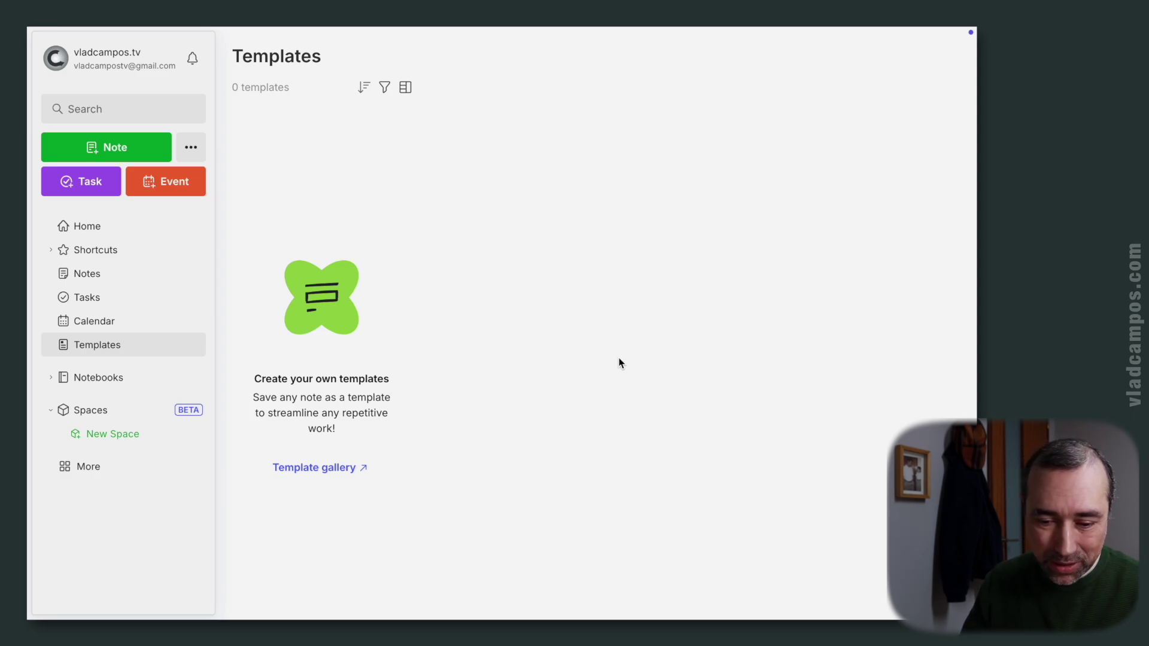
- Open the Meeting note from the full notes list and save it as a template
{"action": "left_click", "coordinate": [113, 279]}
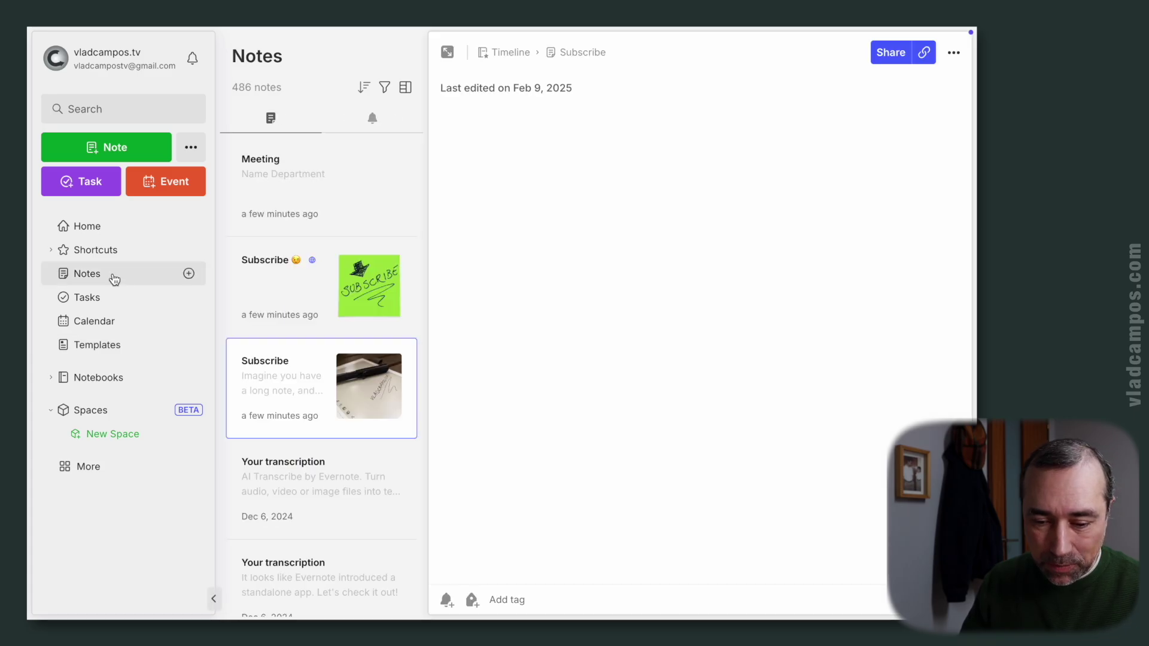
{"action": "left_click", "coordinate": [375, 192]}
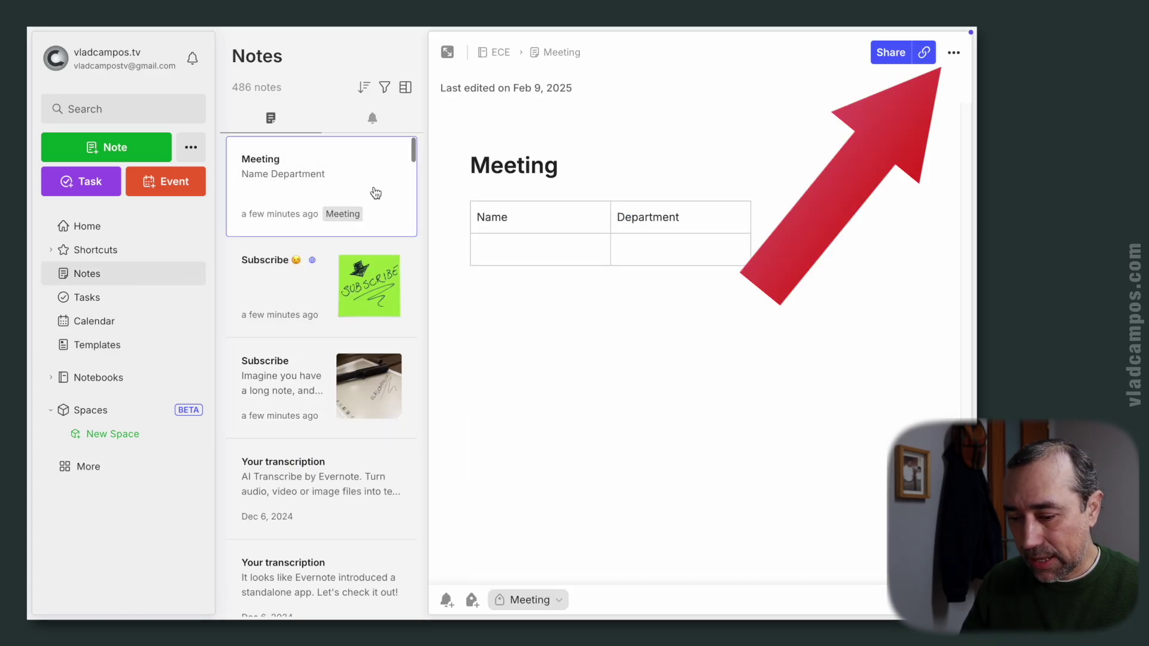
{"action": "left_click", "coordinate": [955, 53]}
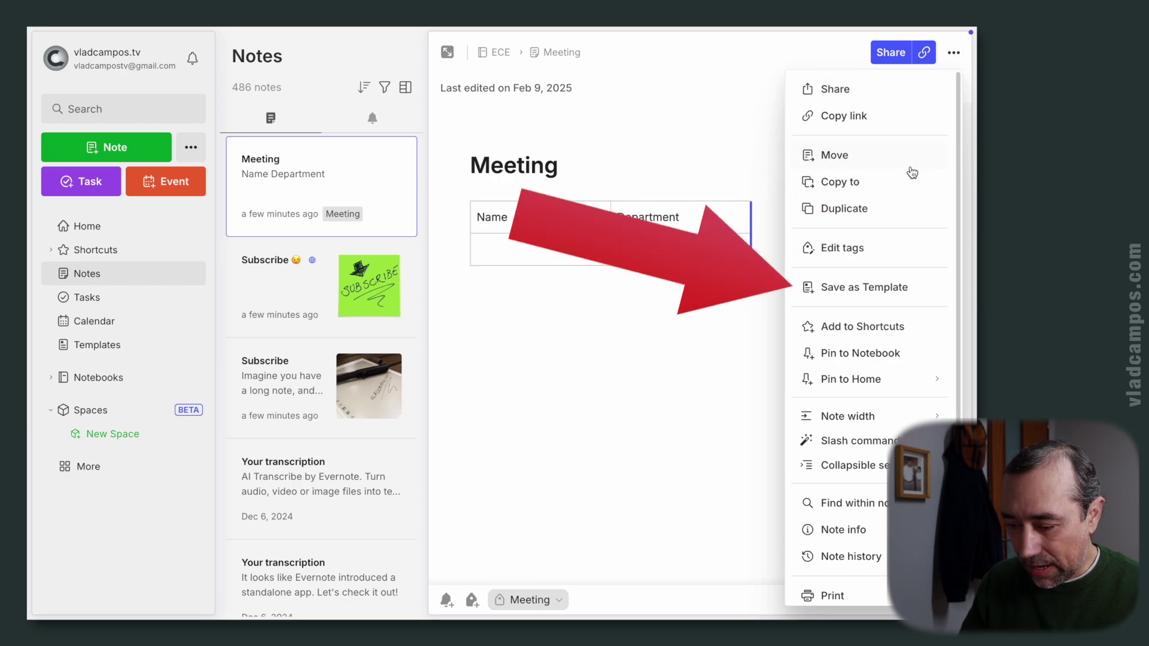
{"action": "left_click", "coordinate": [921, 291]}
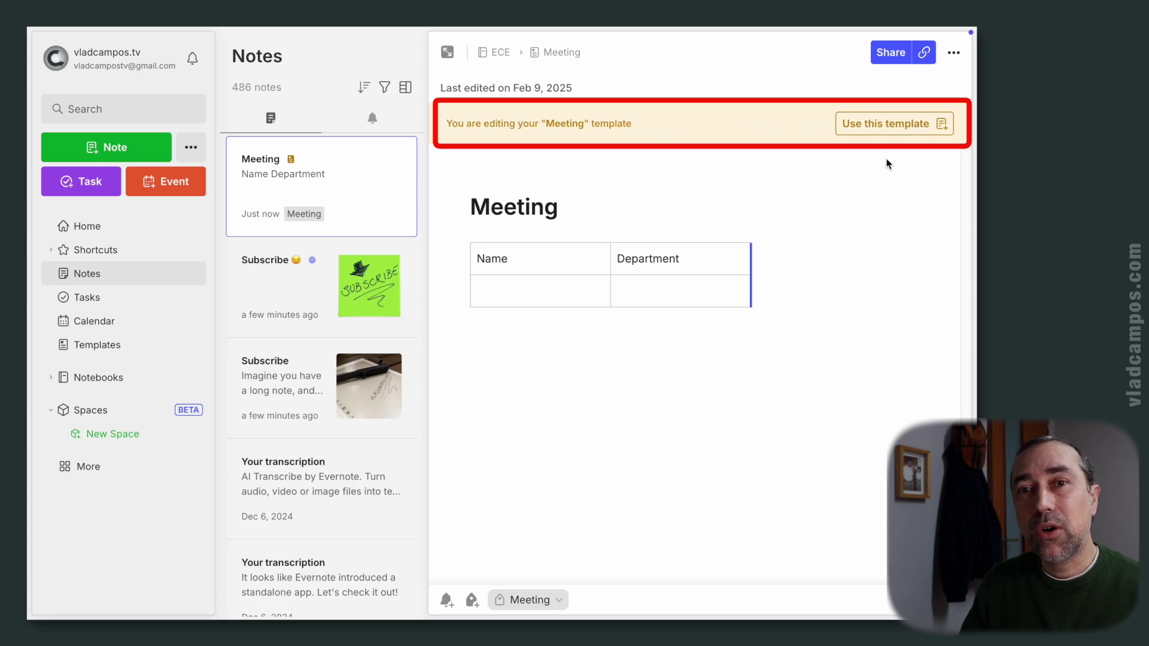
{"action": "left_click", "coordinate": [528, 383]}
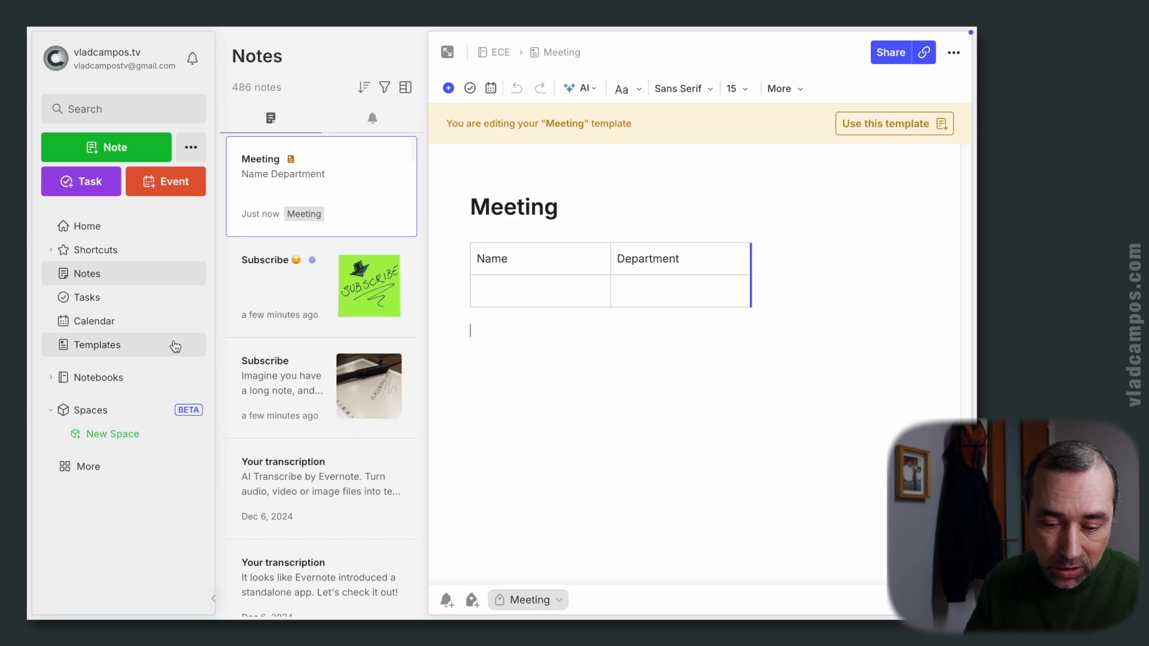
{"action": "left_click", "coordinate": [133, 345]}
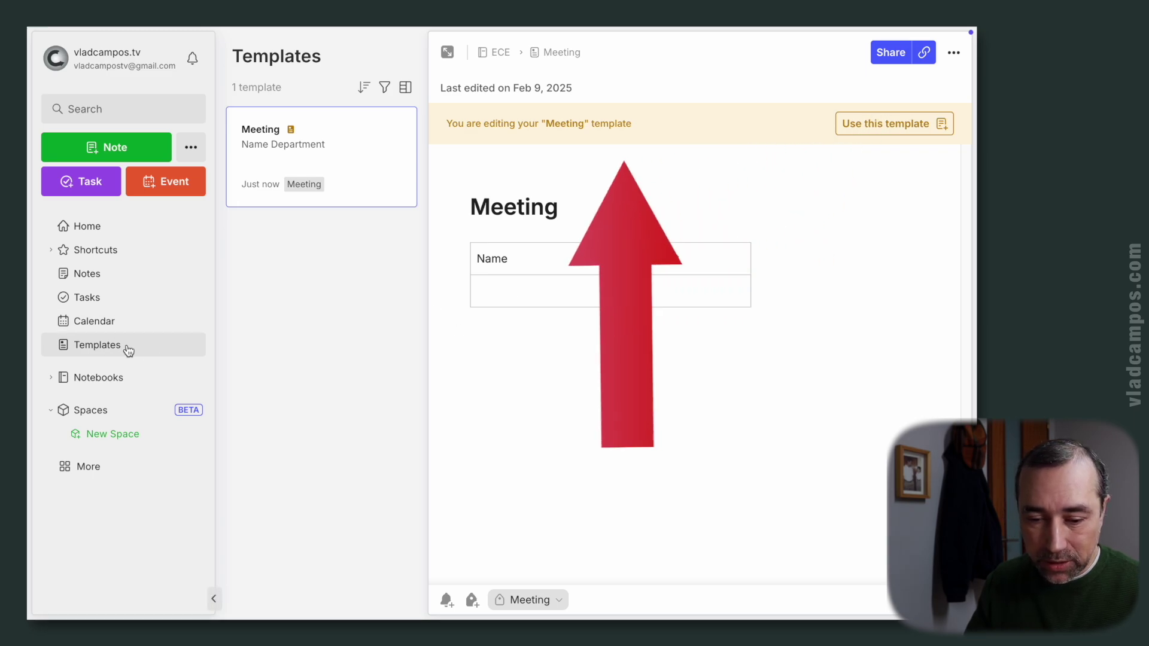
{"action": "left_click", "coordinate": [113, 275]}
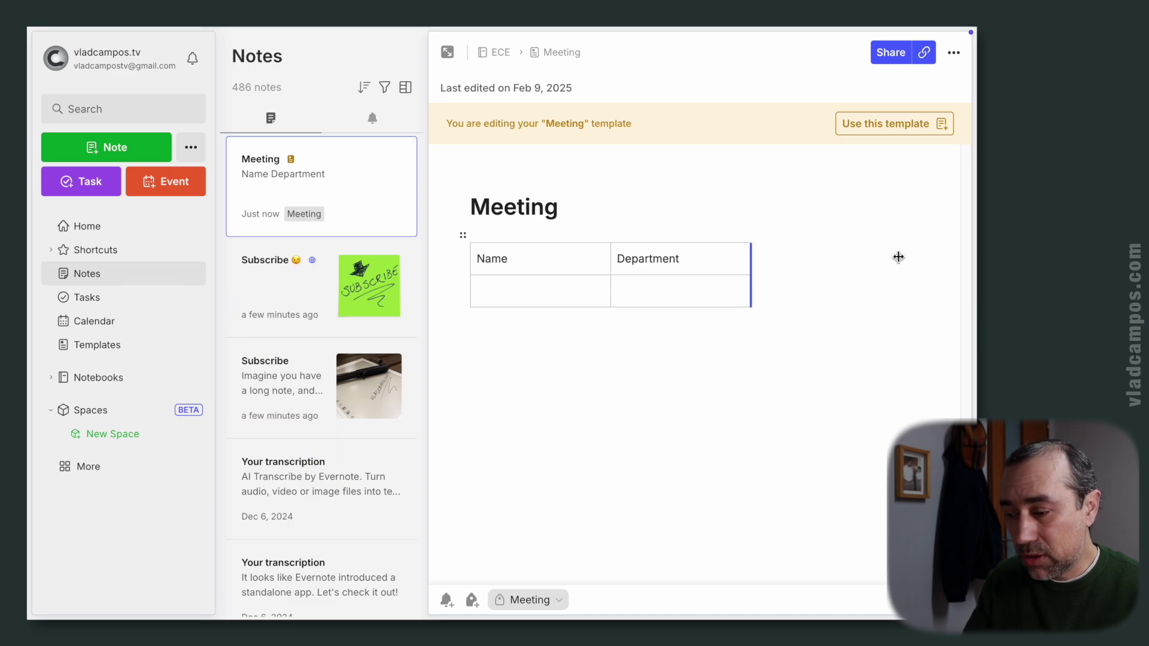
- Create a note from the Meeting template in the Clients notebook, titled 'Meeting B'
{"action": "left_click", "coordinate": [893, 126]}
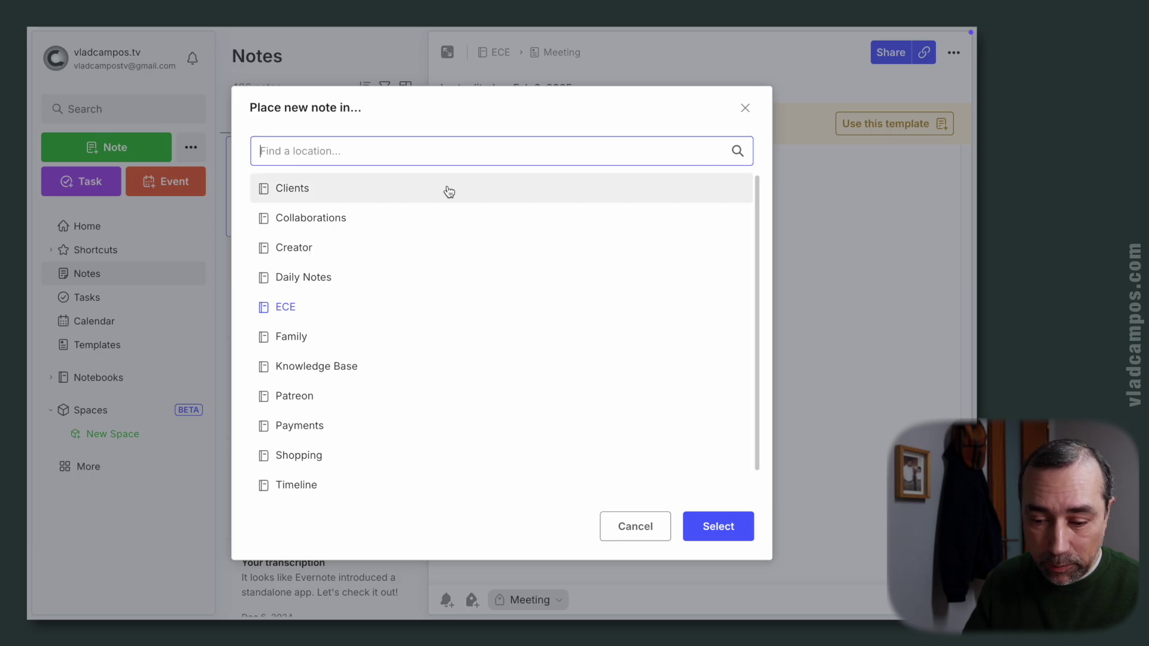
{"action": "left_click", "coordinate": [299, 197]}
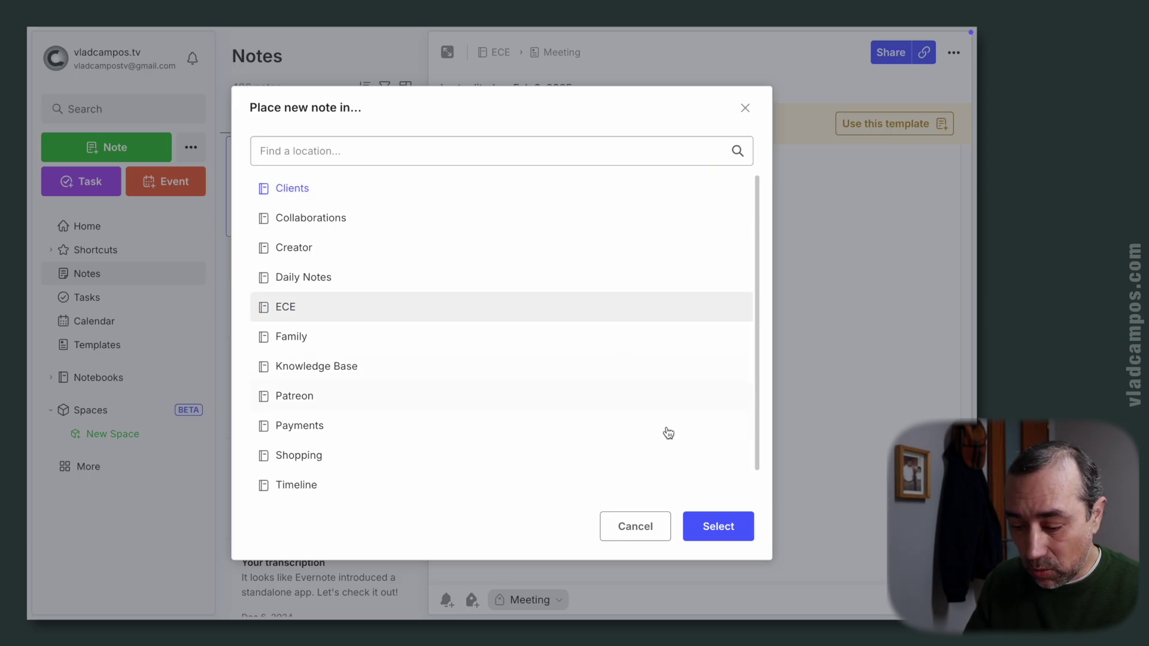
{"action": "left_click", "coordinate": [718, 529]}
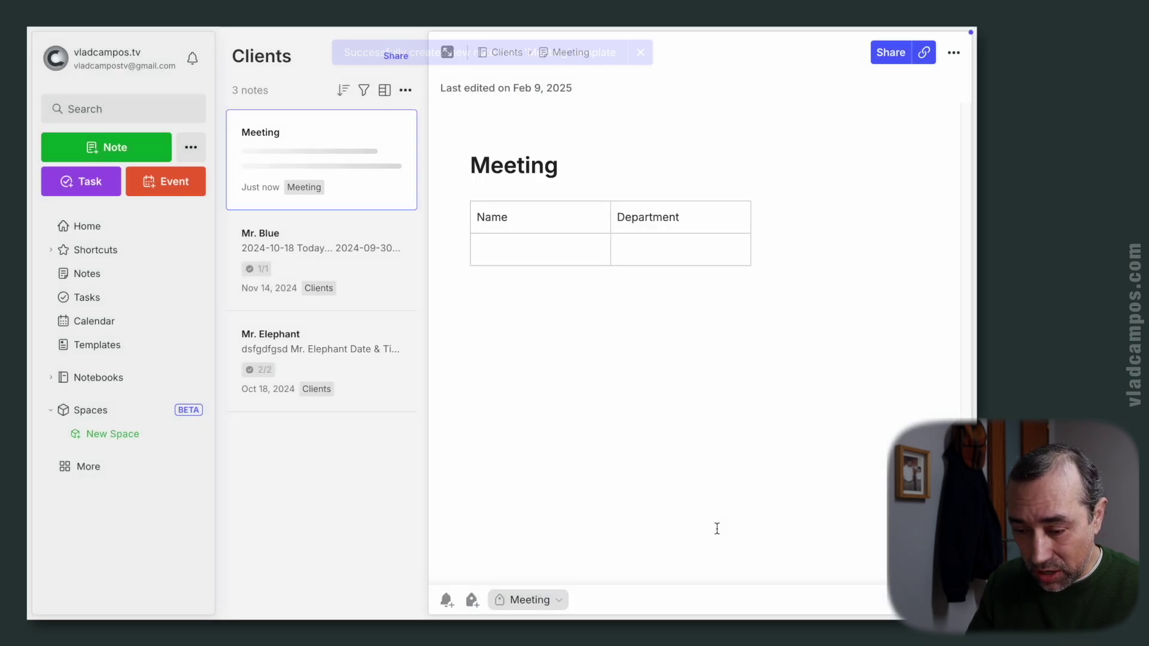
{"action": "left_click", "coordinate": [588, 172]}
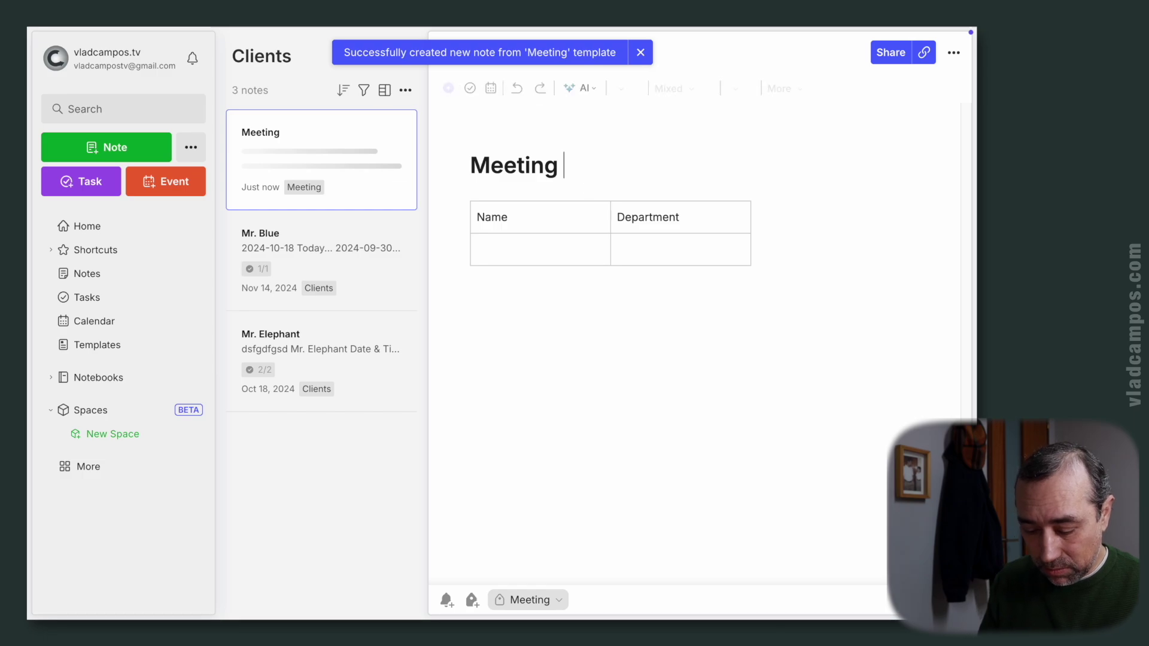
{"action": "type", "text": "B"}
{"action": "left_click", "coordinate": [615, 338]}
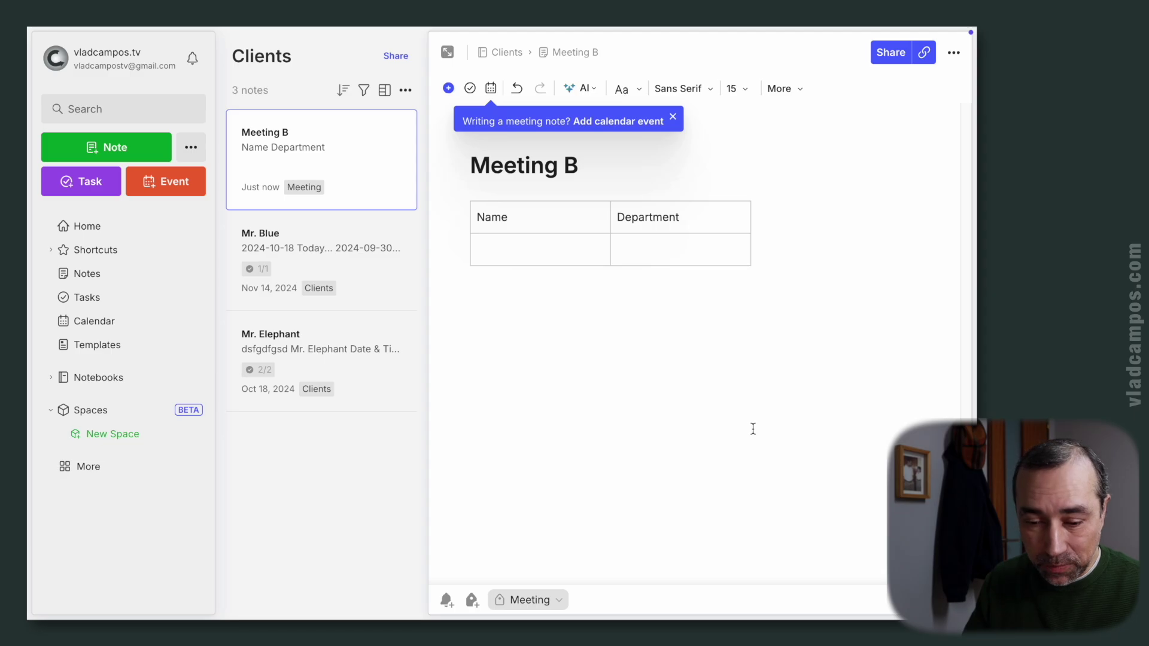
- Save the Subscribe note as a template and open it from the Templates list
{"action": "left_click", "coordinate": [133, 280]}
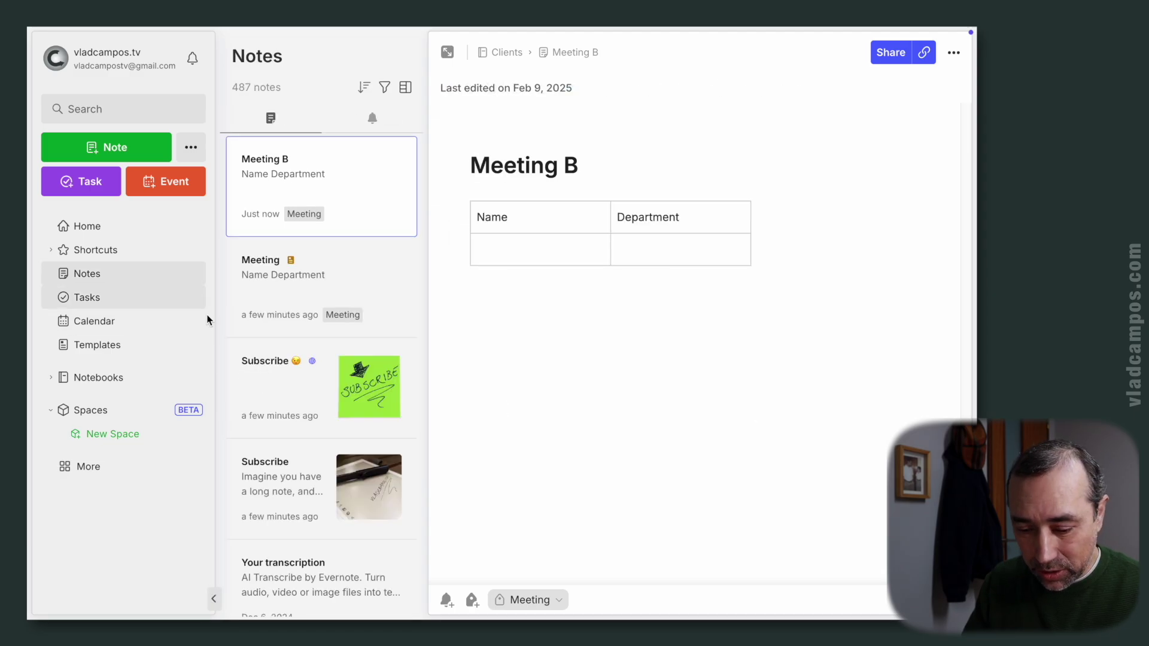
{"action": "left_click", "coordinate": [317, 488]}
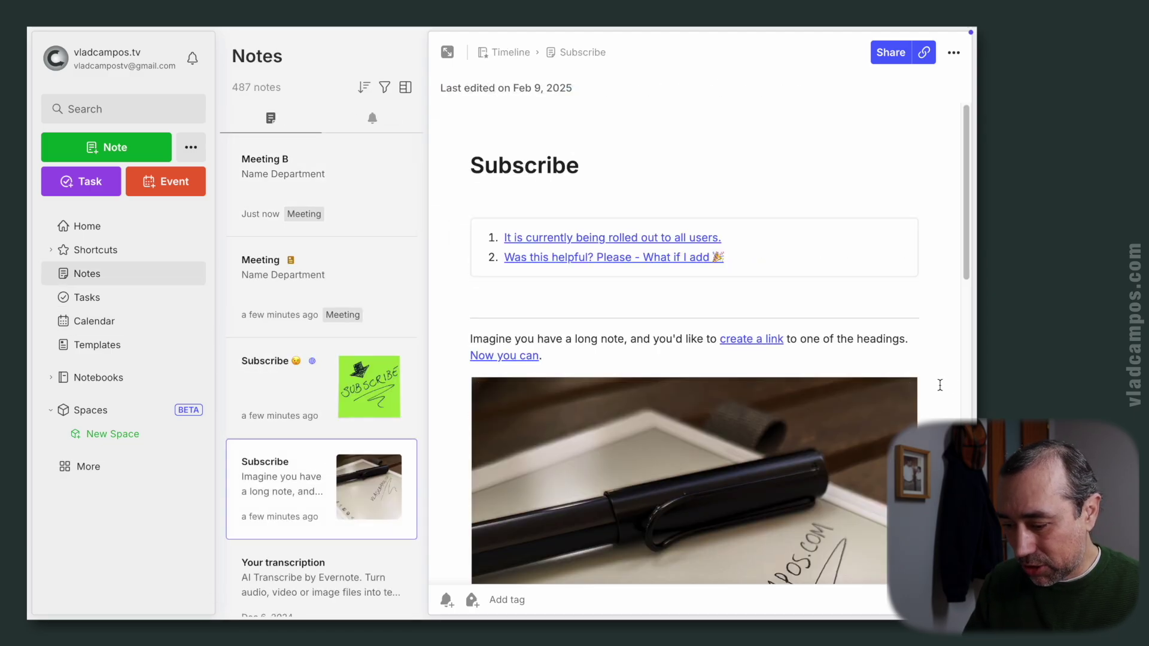
{"action": "scroll", "coordinate": [939, 385], "scroll_direction": "down", "scroll_amount": 10}
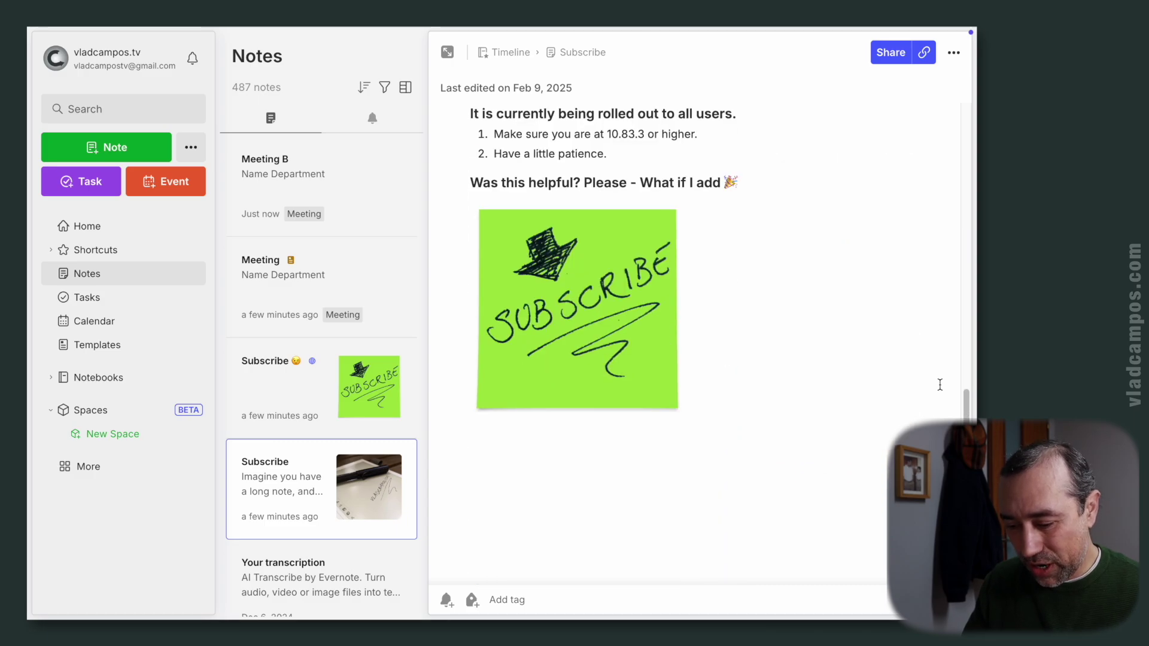
{"action": "scroll", "coordinate": [940, 385], "scroll_direction": "up", "scroll_amount": 10}
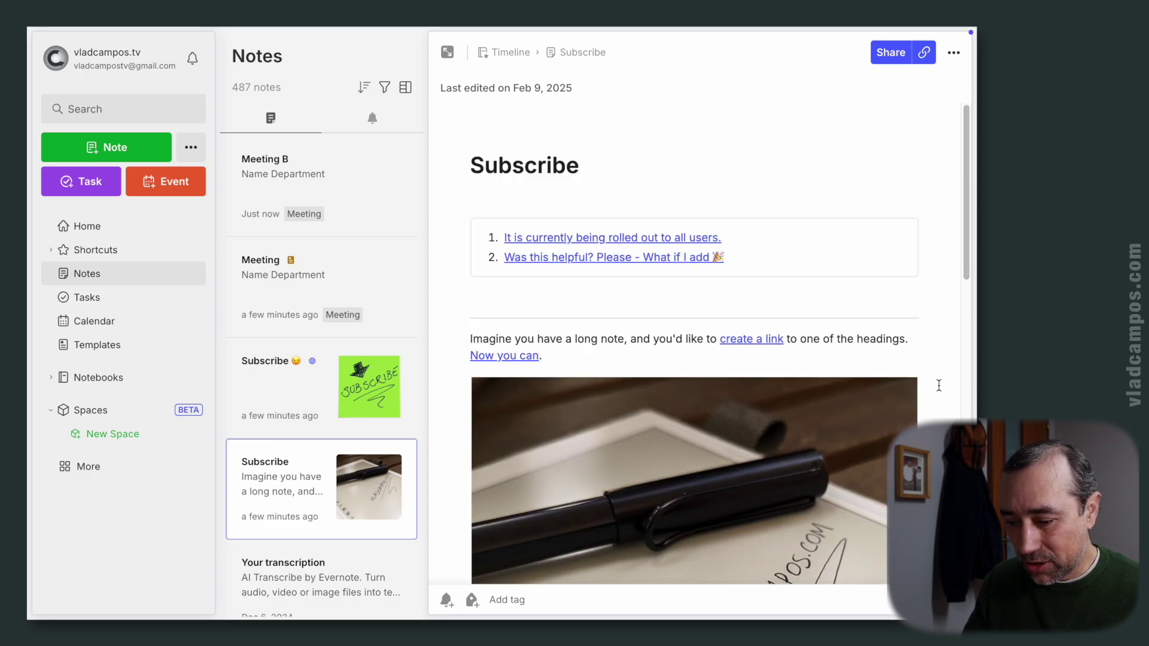
{"action": "left_click", "coordinate": [955, 55]}
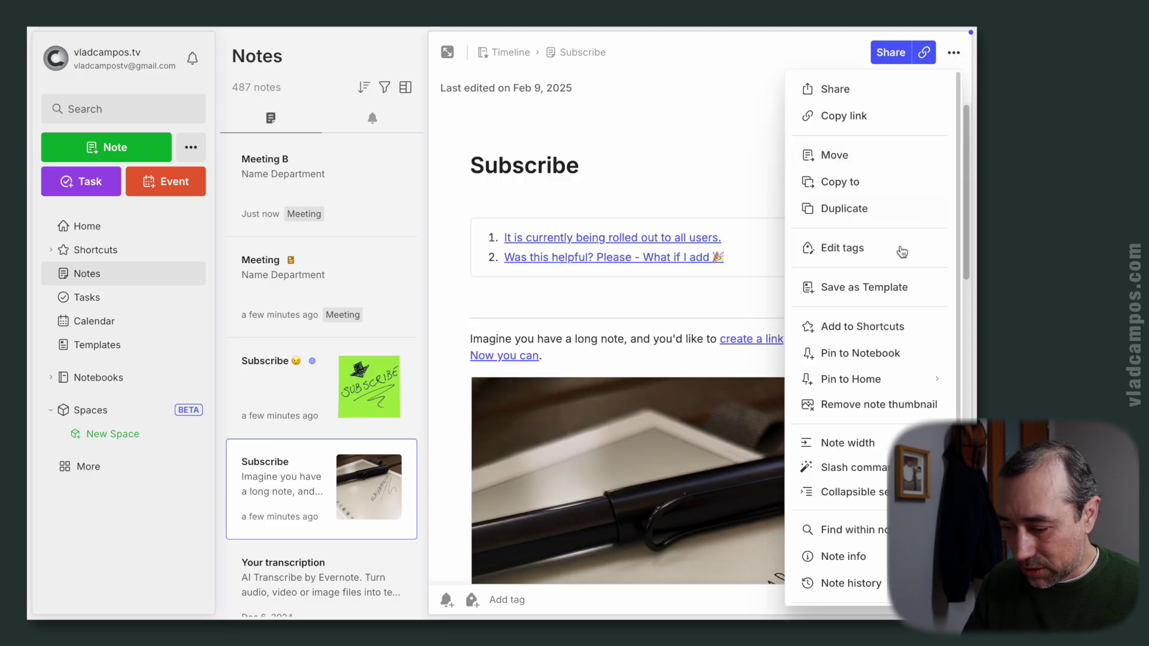
{"action": "left_click", "coordinate": [898, 285]}
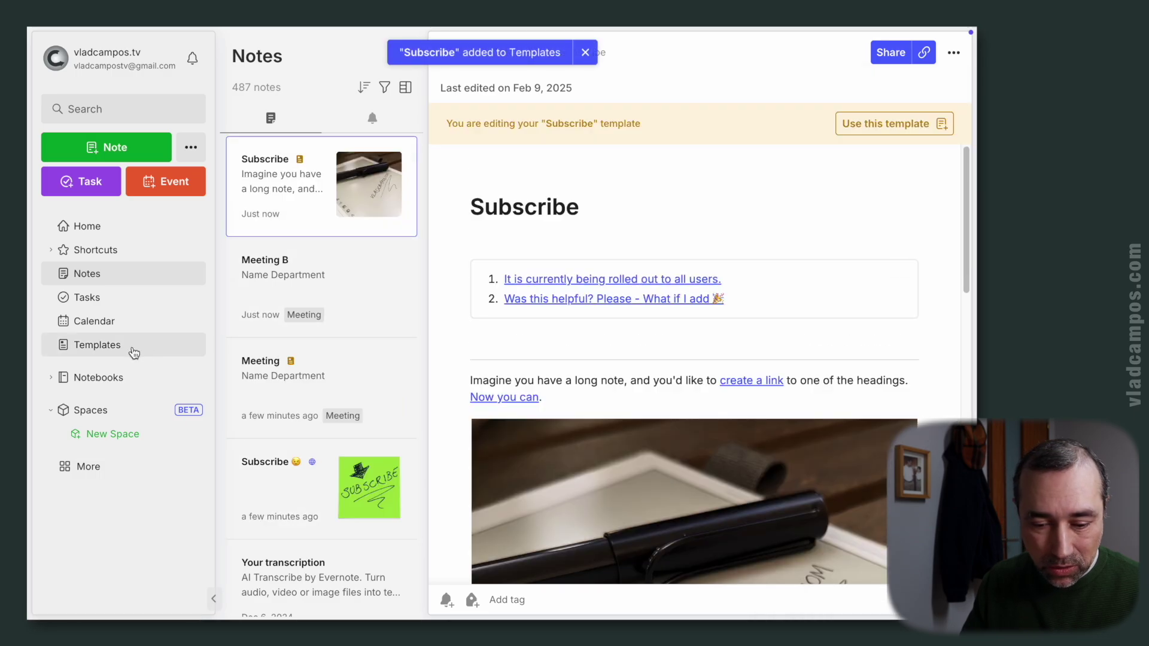
{"action": "left_click", "coordinate": [95, 347]}
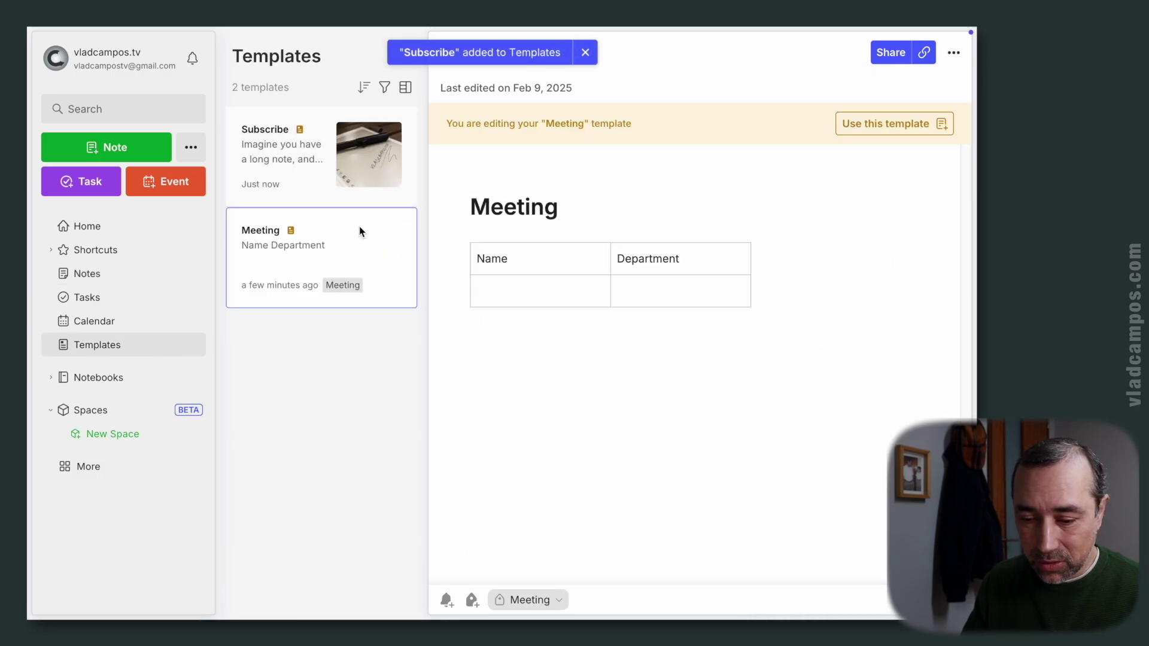
{"action": "left_click", "coordinate": [313, 146]}
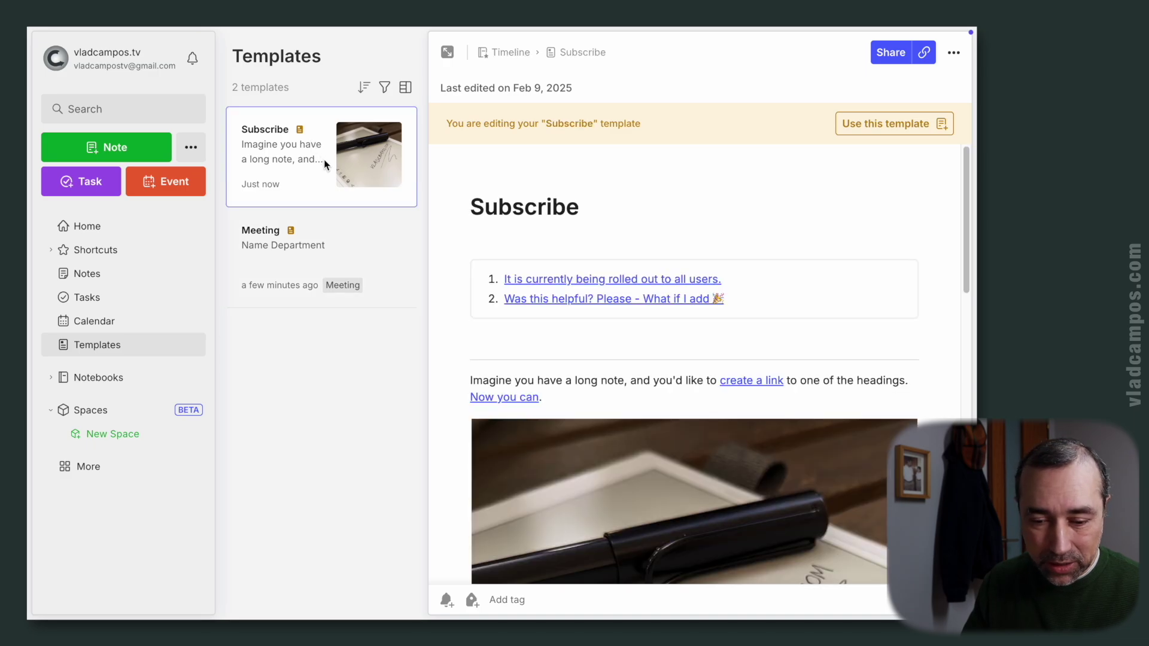
- Create a new note filled from the saved Subscribe template
{"action": "left_click", "coordinate": [145, 158]}
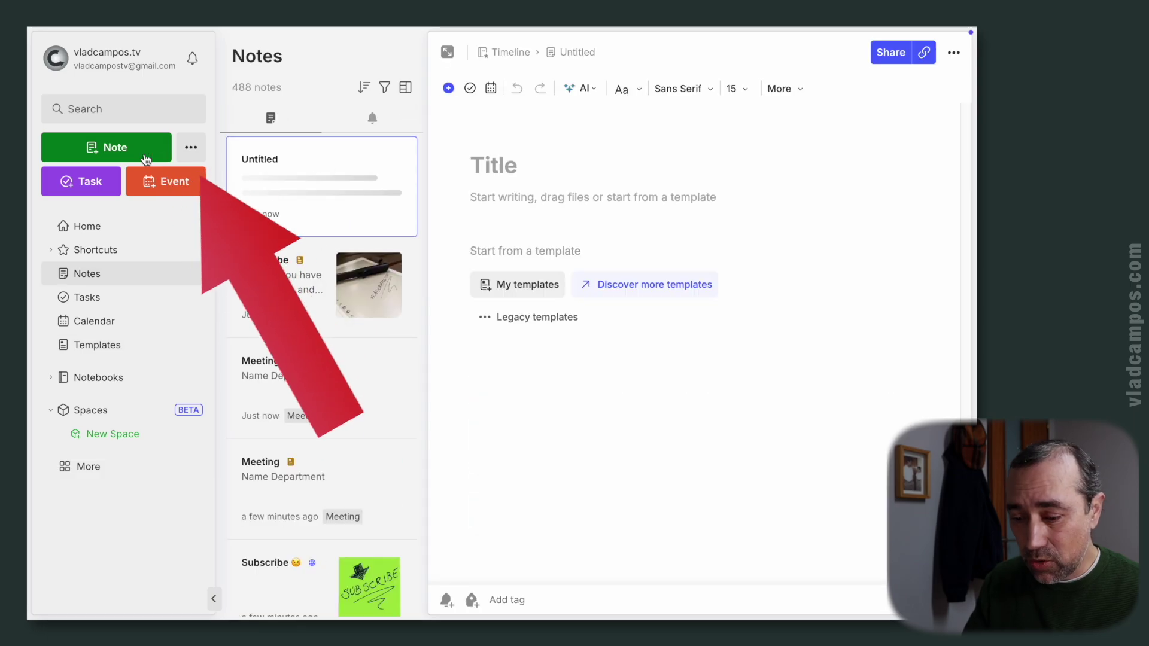
{"action": "left_click", "coordinate": [519, 286]}
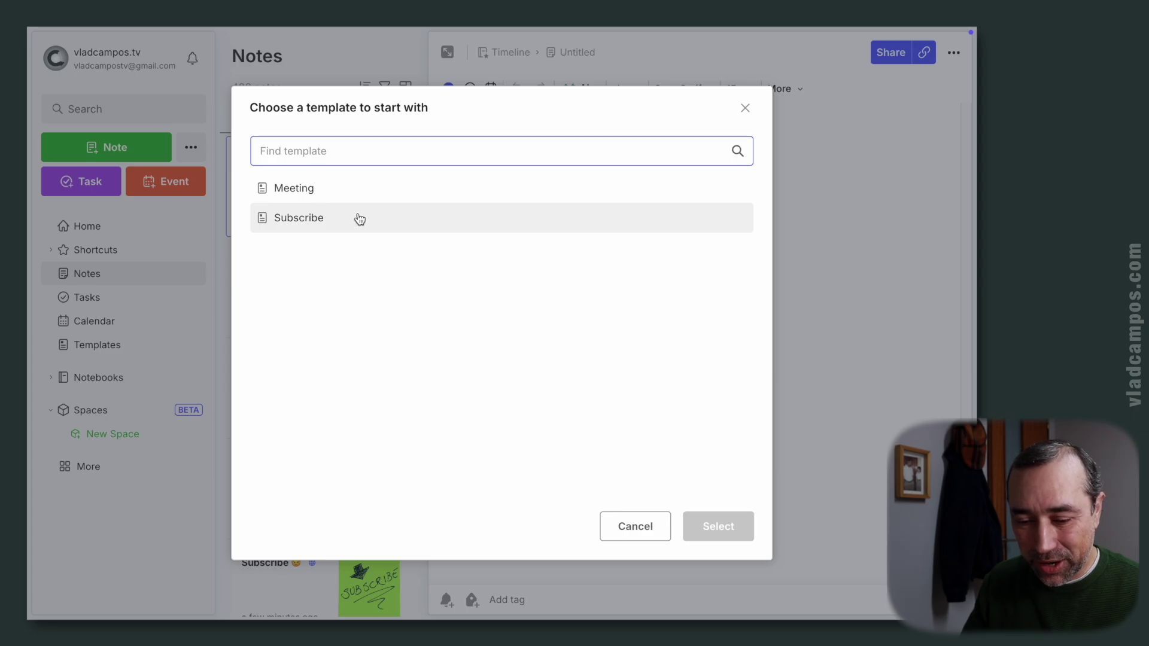
{"action": "left_click", "coordinate": [340, 222]}
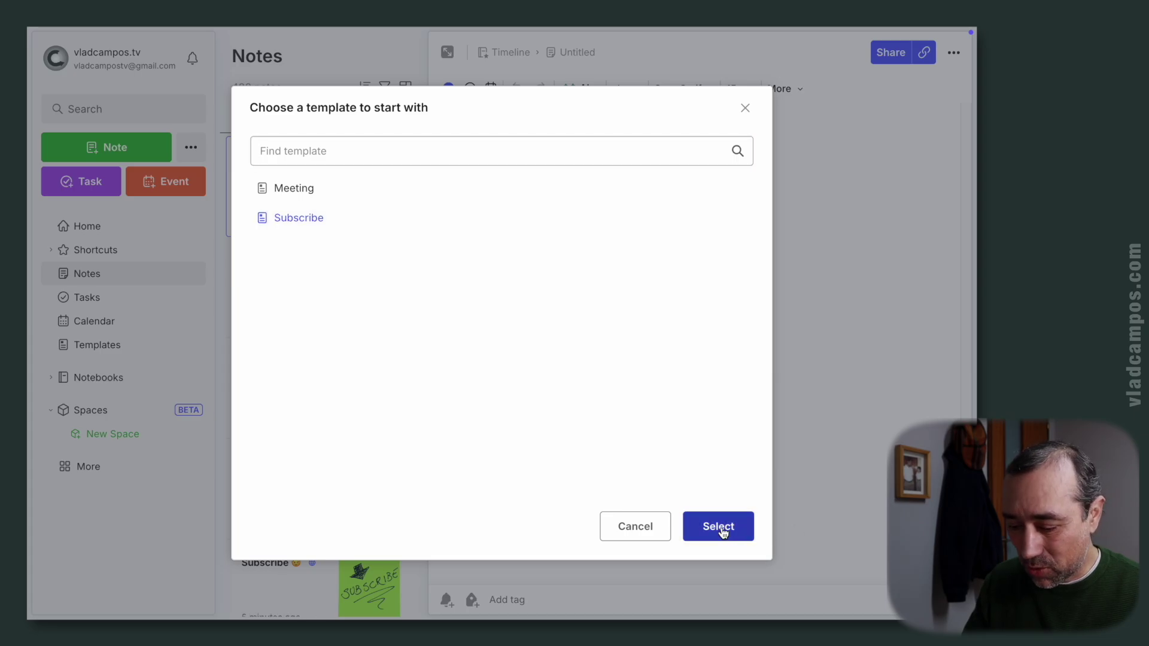
{"action": "left_click", "coordinate": [719, 527]}
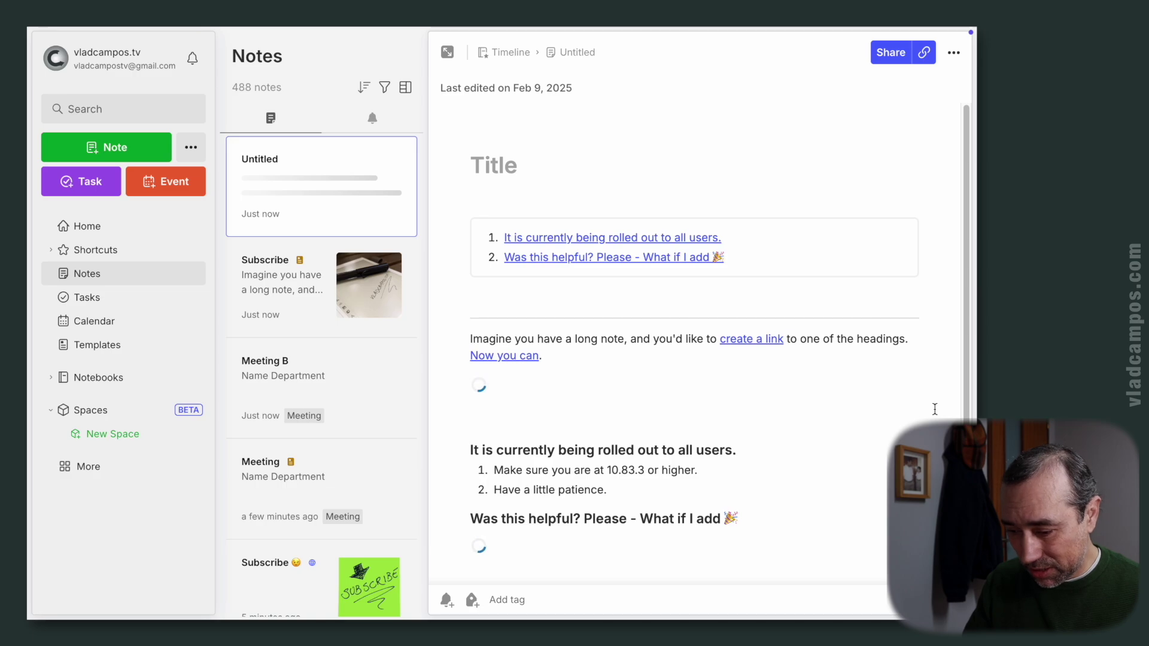
- Scroll through the new note's links, pen photo and image, then return to the top
{"action": "scroll", "coordinate": [935, 409], "scroll_direction": "down", "scroll_amount": 2}
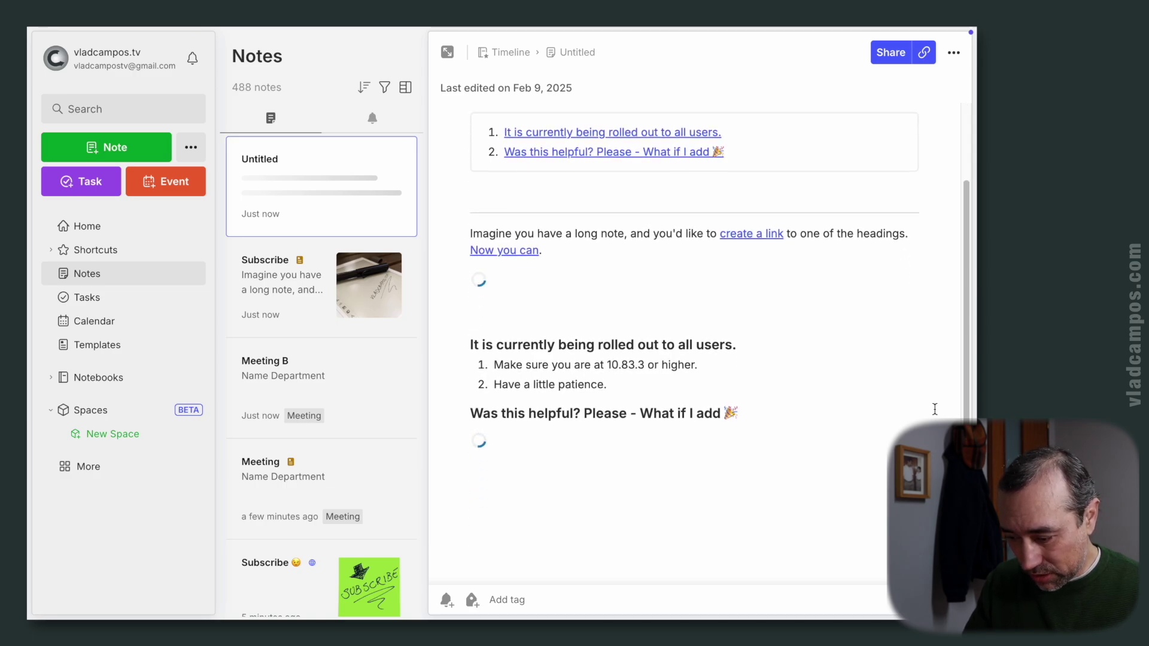
{"action": "scroll", "coordinate": [934, 409], "scroll_direction": "down", "scroll_amount": 2}
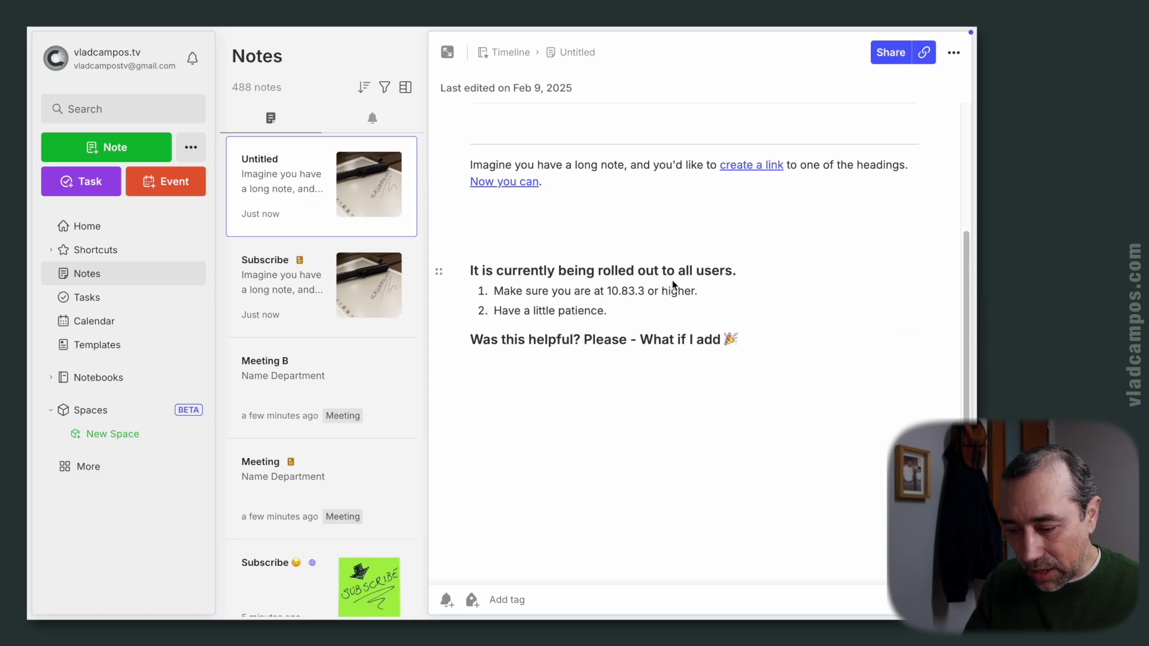
{"action": "scroll", "coordinate": [935, 302], "scroll_direction": "up", "scroll_amount": 4}
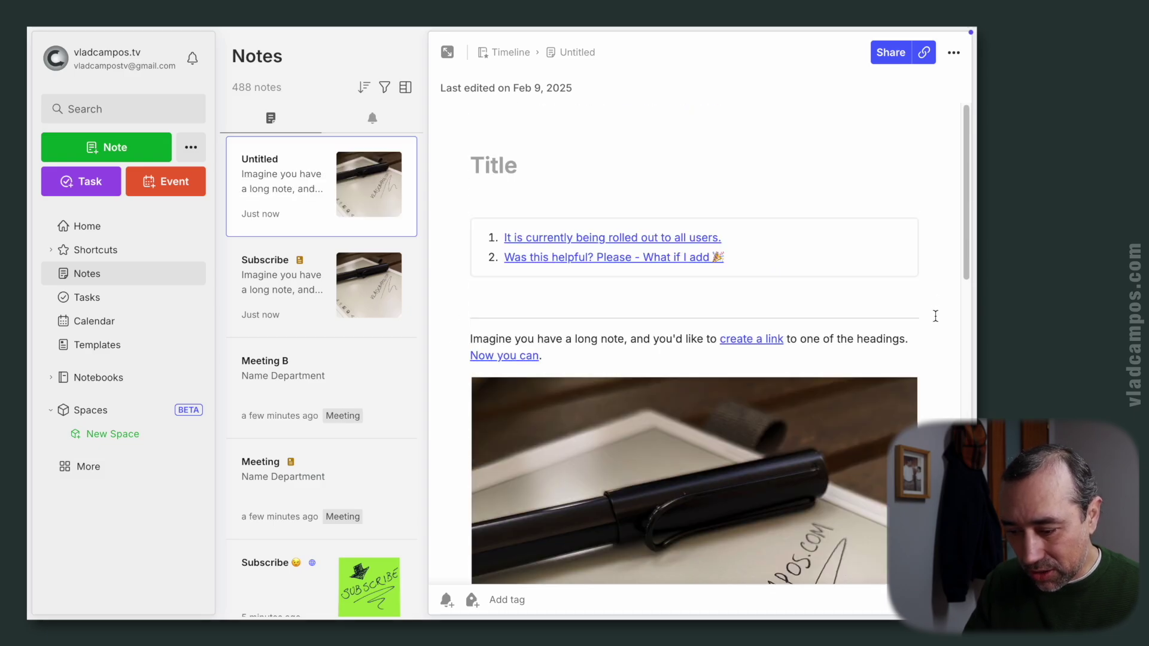
{"action": "scroll", "coordinate": [834, 408], "scroll_direction": "down", "scroll_amount": 10}
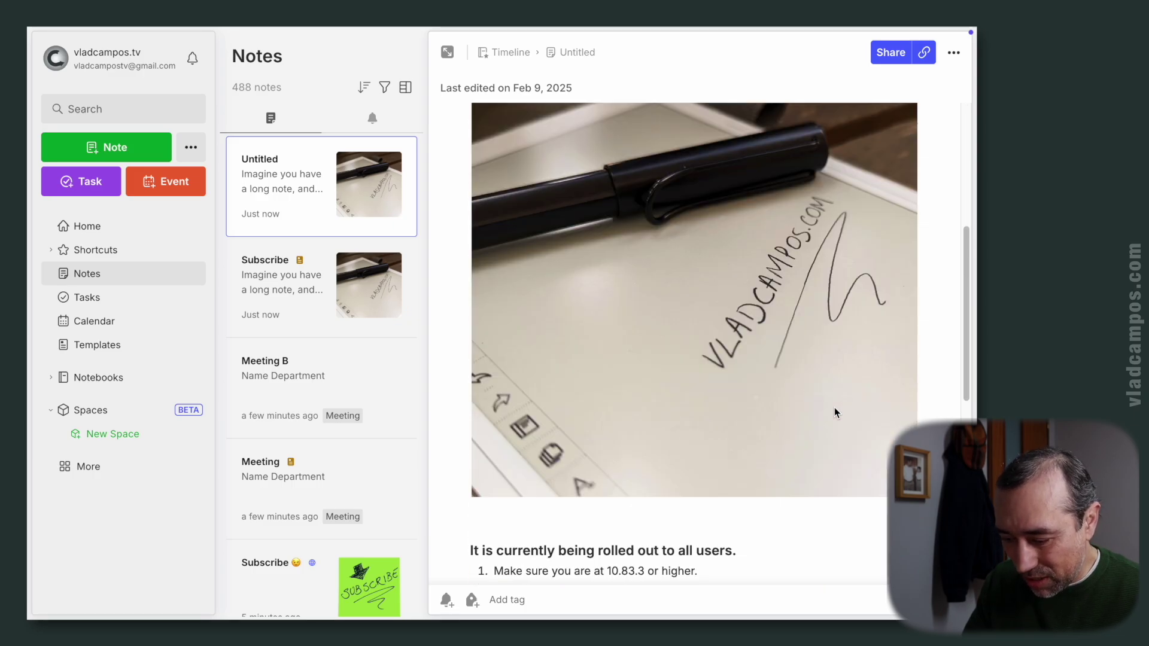
{"action": "scroll", "coordinate": [834, 408], "scroll_direction": "down", "scroll_amount": 5}
{"action": "scroll", "coordinate": [835, 408], "scroll_direction": "up", "scroll_amount": 3}
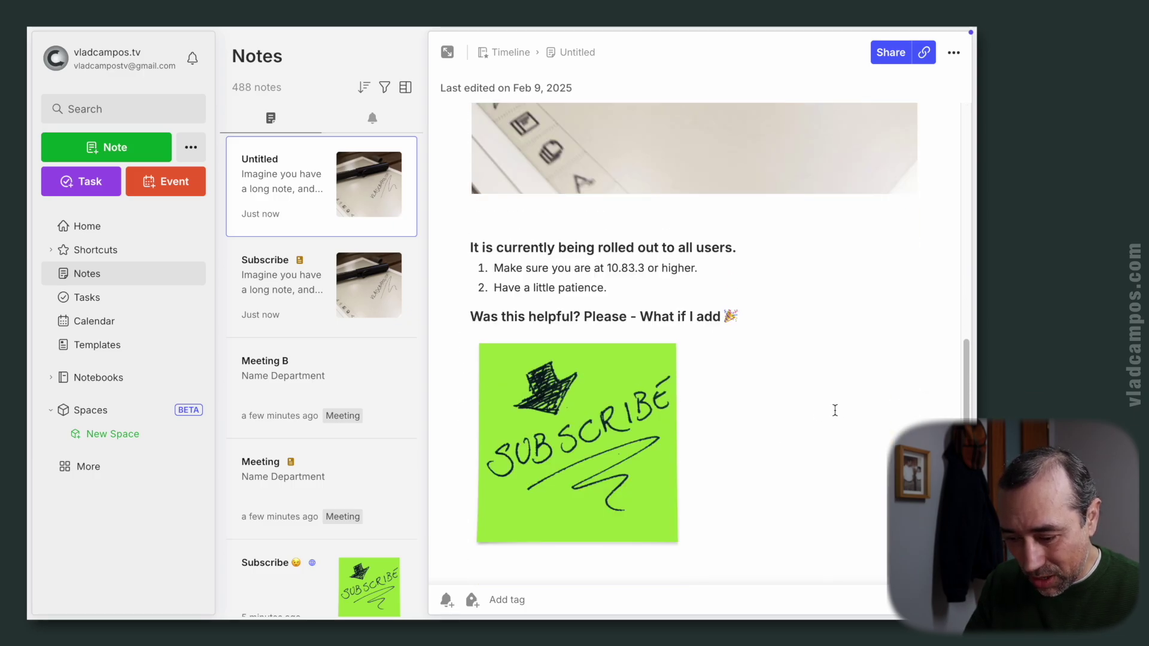
{"action": "scroll", "coordinate": [873, 339], "scroll_direction": "up", "scroll_amount": 5}
- Title the new note 'New title for this note.' with a lowercase 't' in 'title'
{"action": "left_click", "coordinate": [513, 168]}
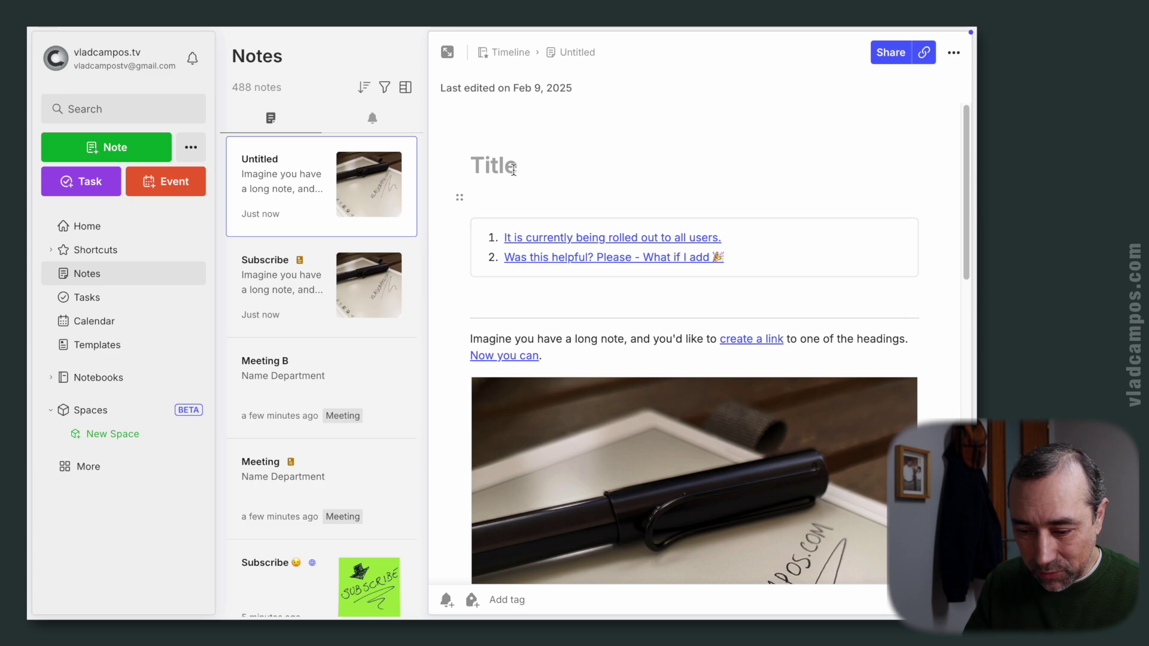
{"action": "type", "text": "Imagine you have a long note, and you'd like to create a link to one of the headings"}
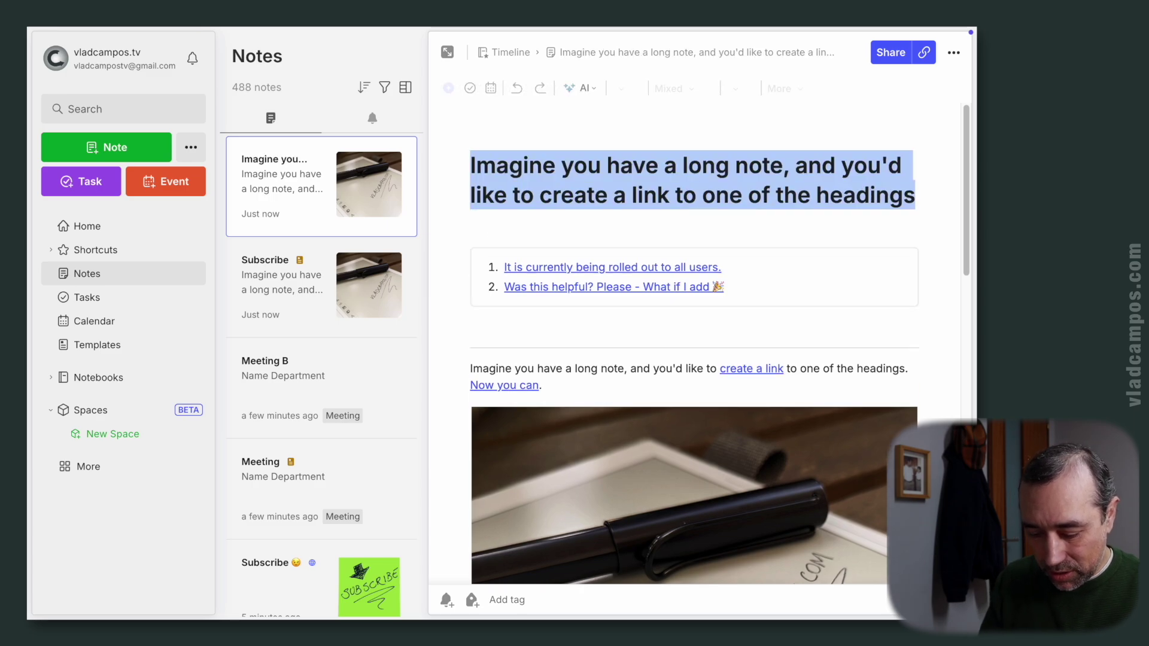
{"action": "type", "text": "New Title for "}
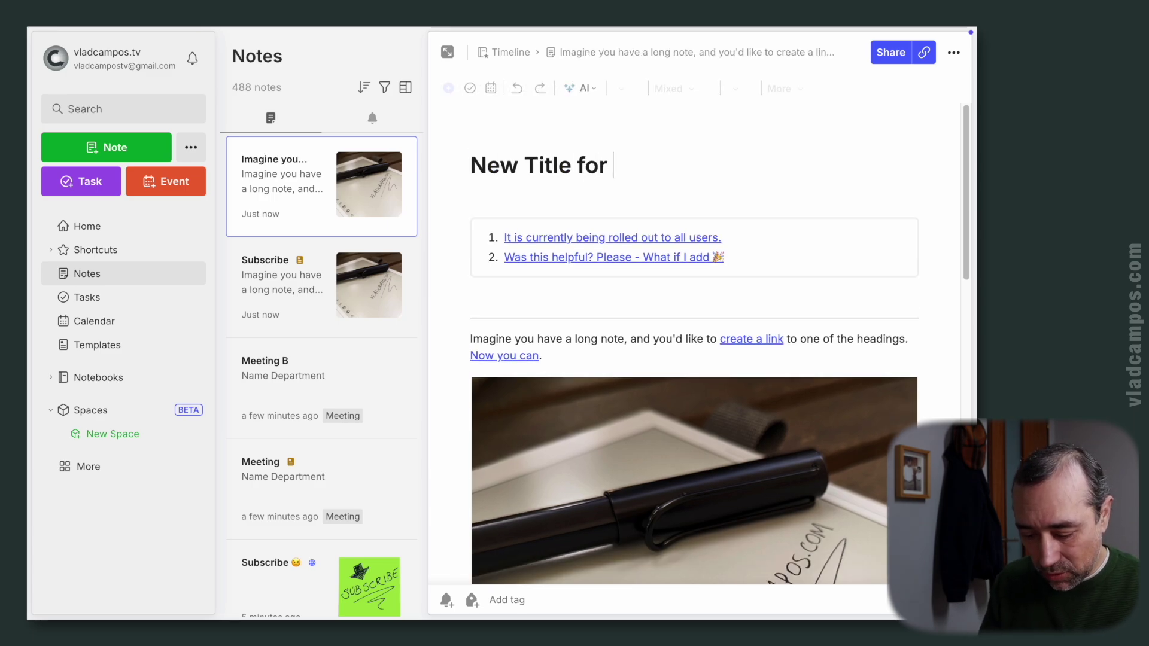
{"action": "type", "text": "this note."}
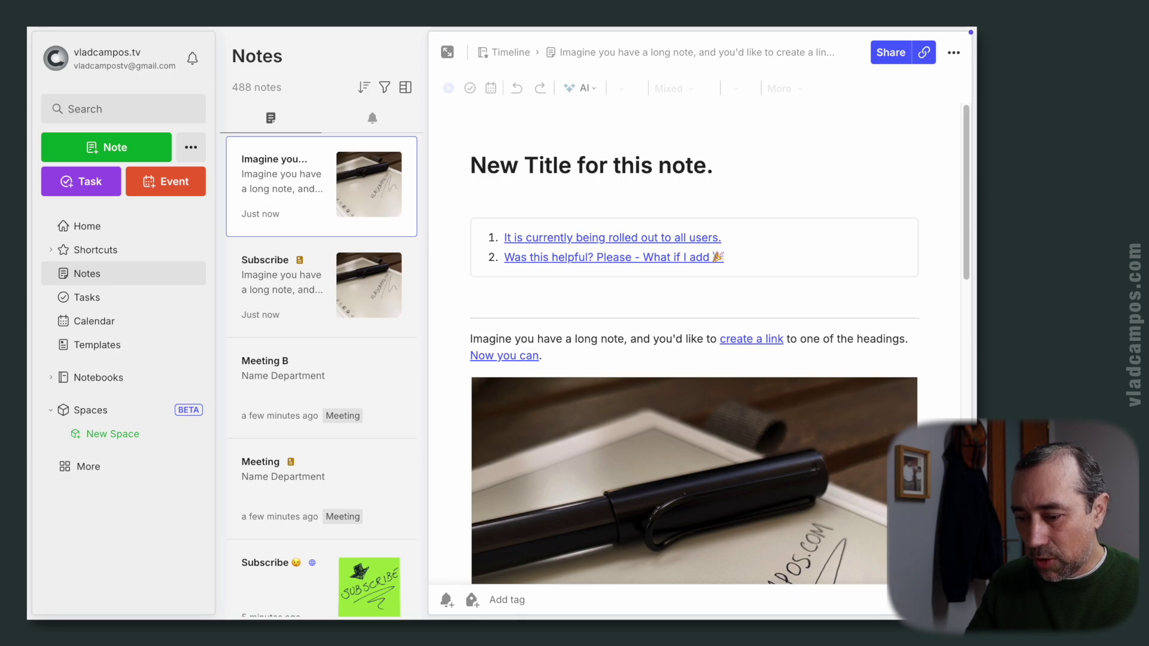
{"action": "left_click", "coordinate": [541, 164]}
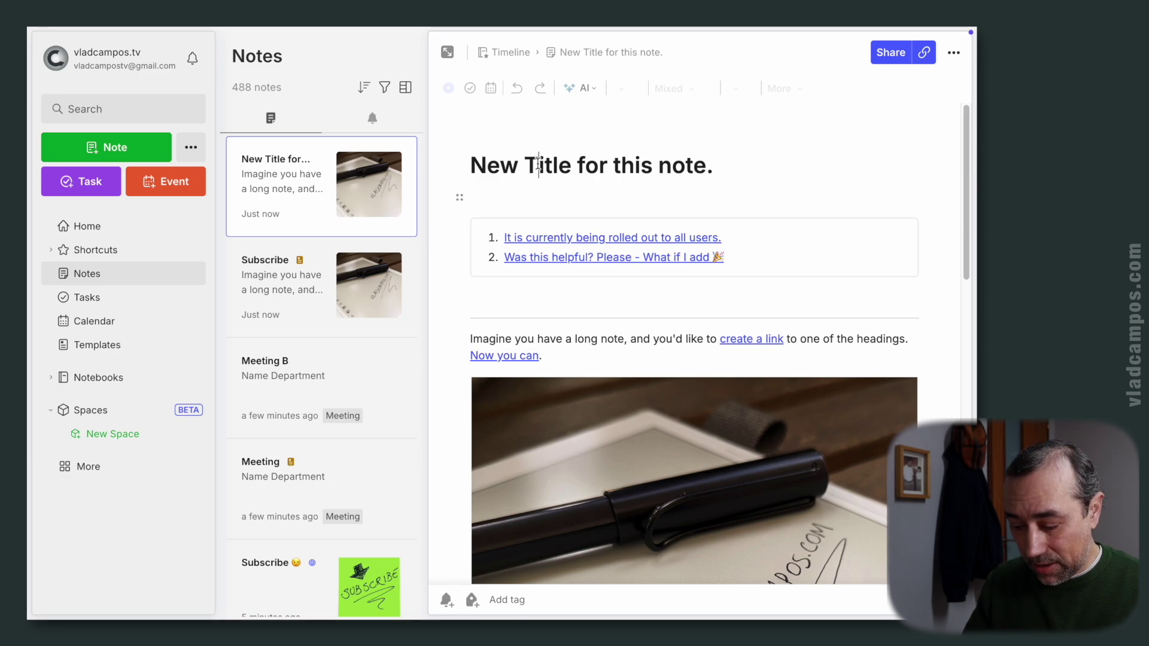
{"action": "key", "text": "BackSpace"}
{"action": "type", "text": "t"}
{"action": "left_click", "coordinate": [925, 291]}
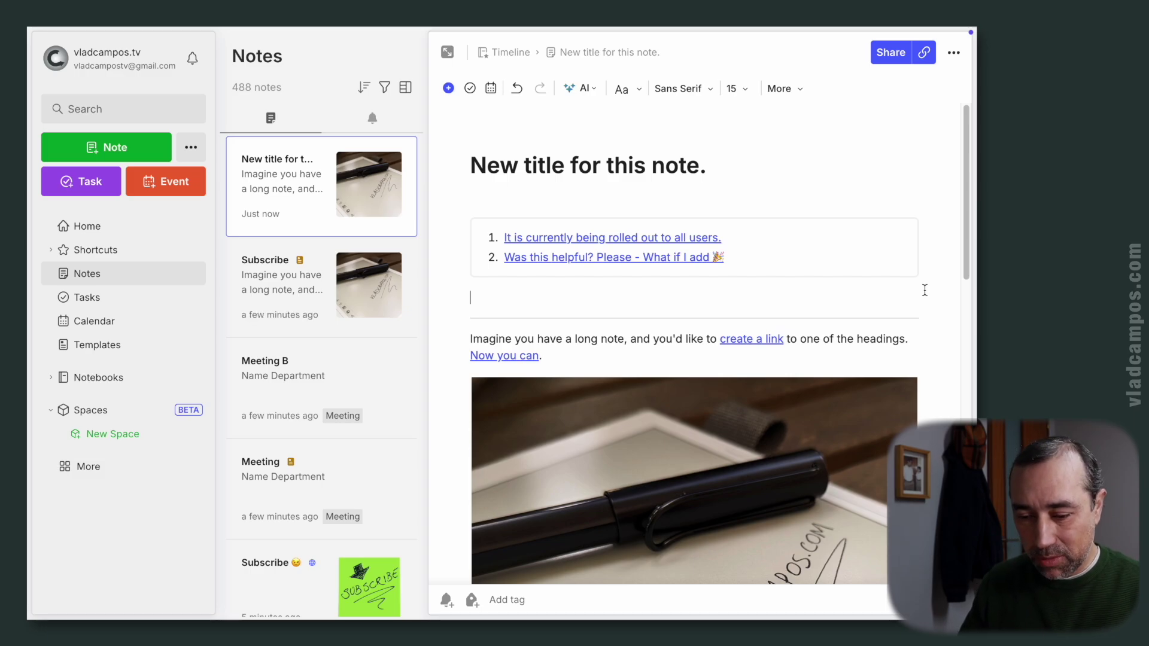
- View the Subscribe template's note info and its Mar 6, 2024 creation date, then cancel
{"action": "left_click", "coordinate": [266, 297]}
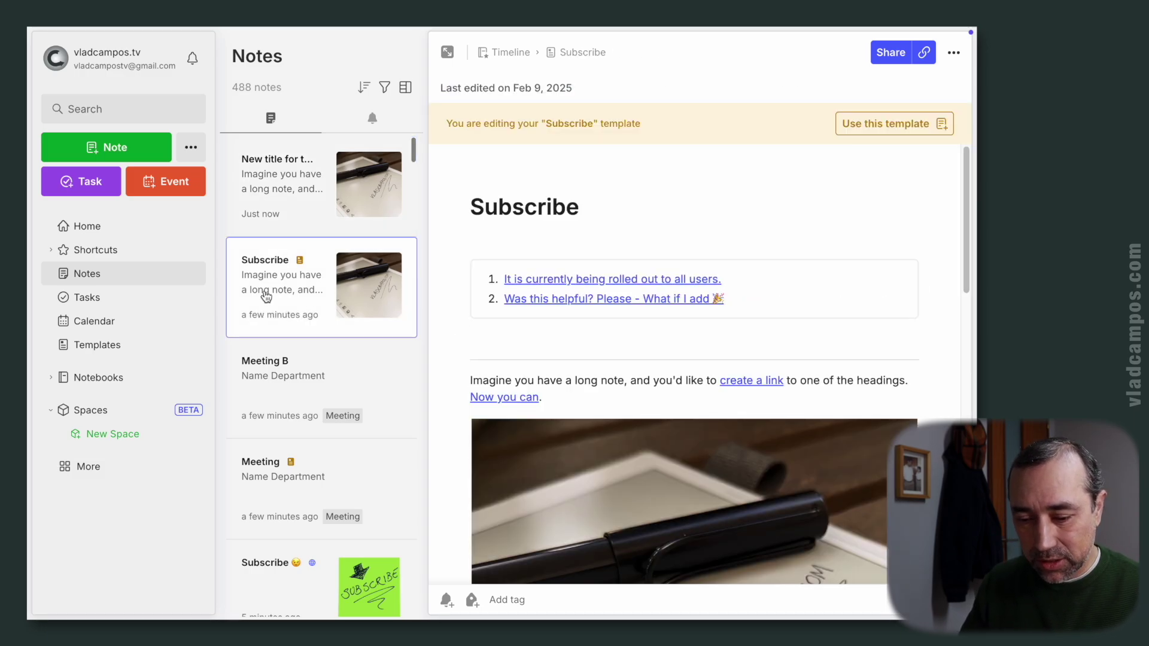
{"action": "left_click", "coordinate": [951, 55]}
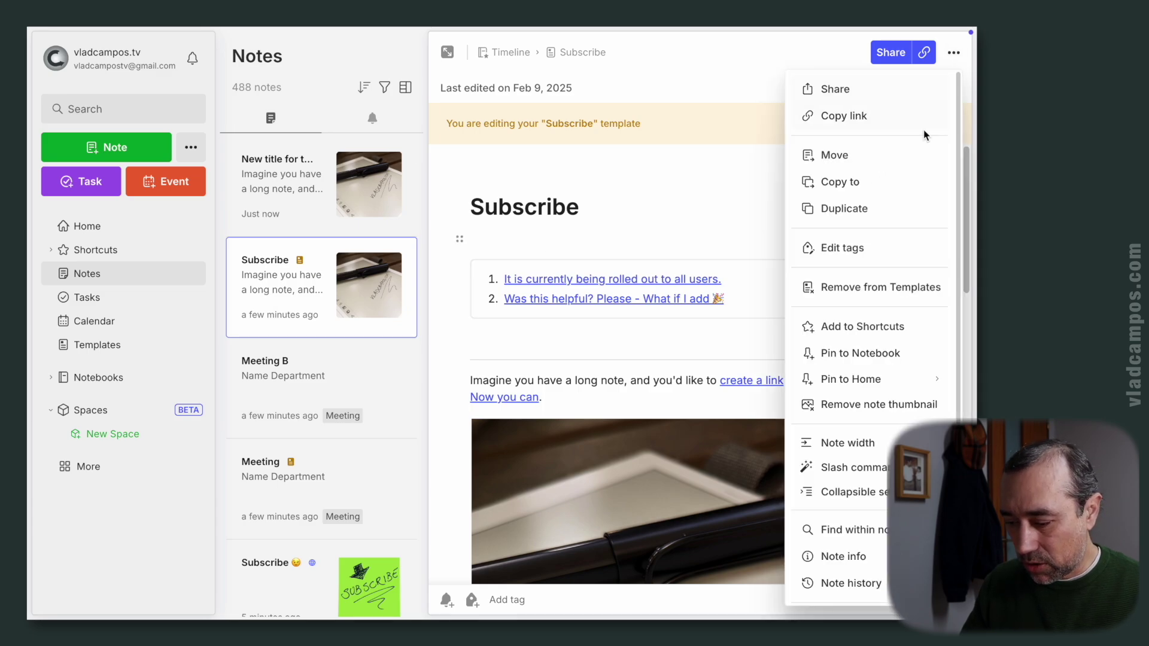
{"action": "scroll", "coordinate": [866, 311], "scroll_direction": "down", "scroll_amount": 1}
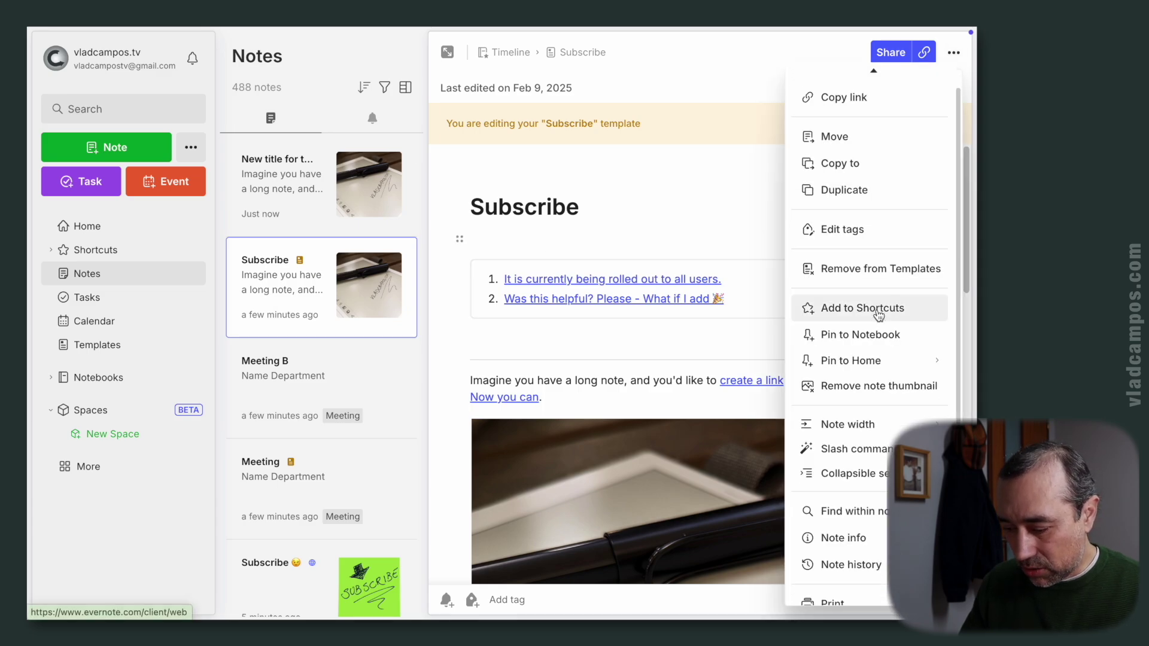
{"action": "left_click", "coordinate": [865, 528]}
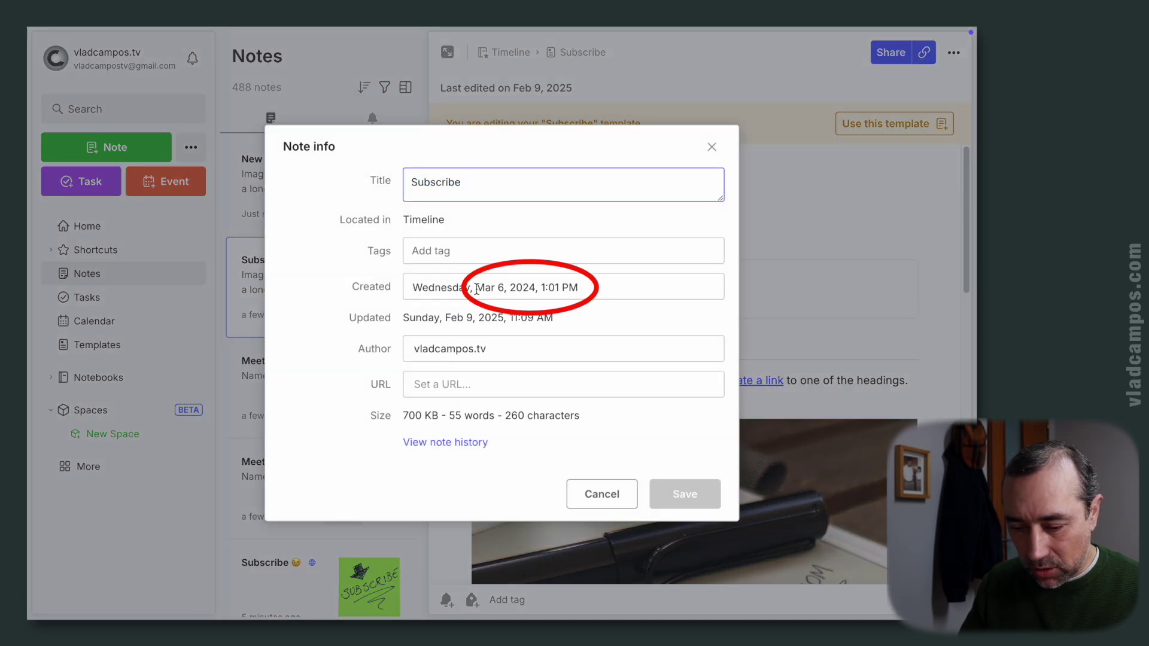
{"action": "left_click", "coordinate": [624, 288]}
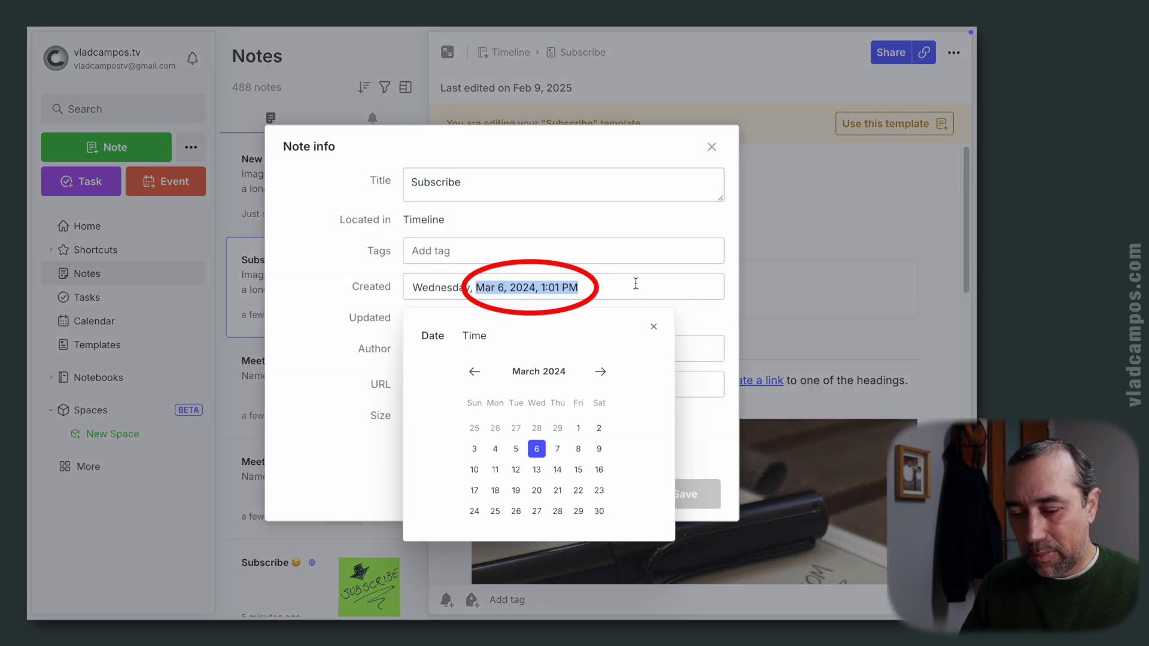
{"action": "left_click", "coordinate": [712, 147]}
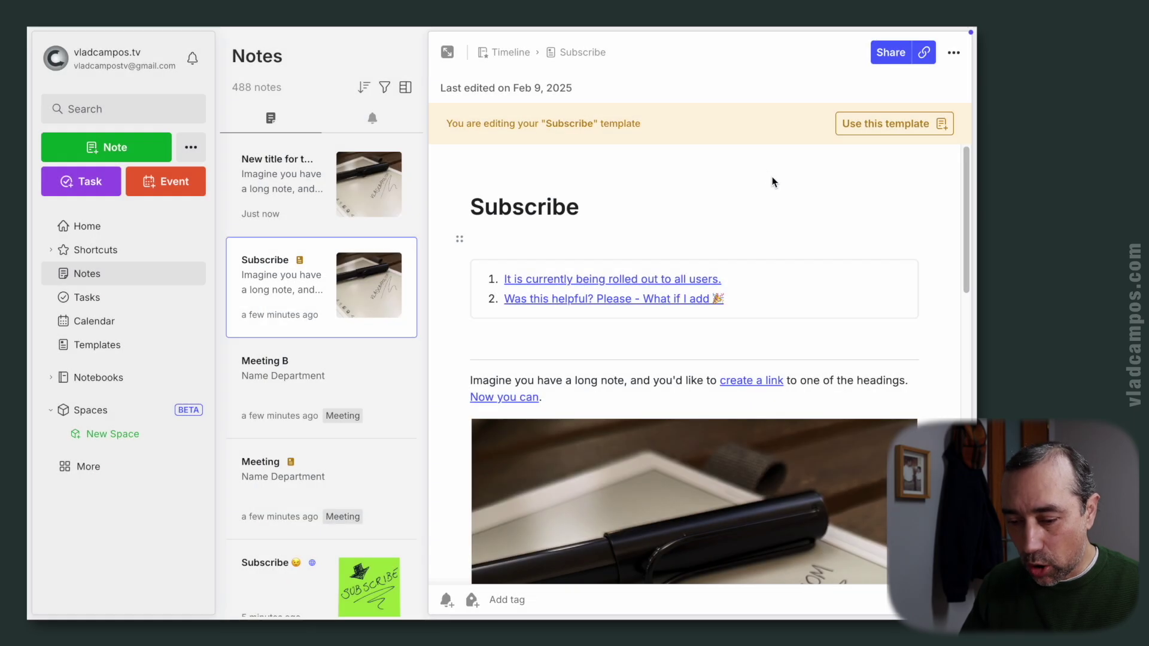
{"action": "left_click", "coordinate": [285, 189]}
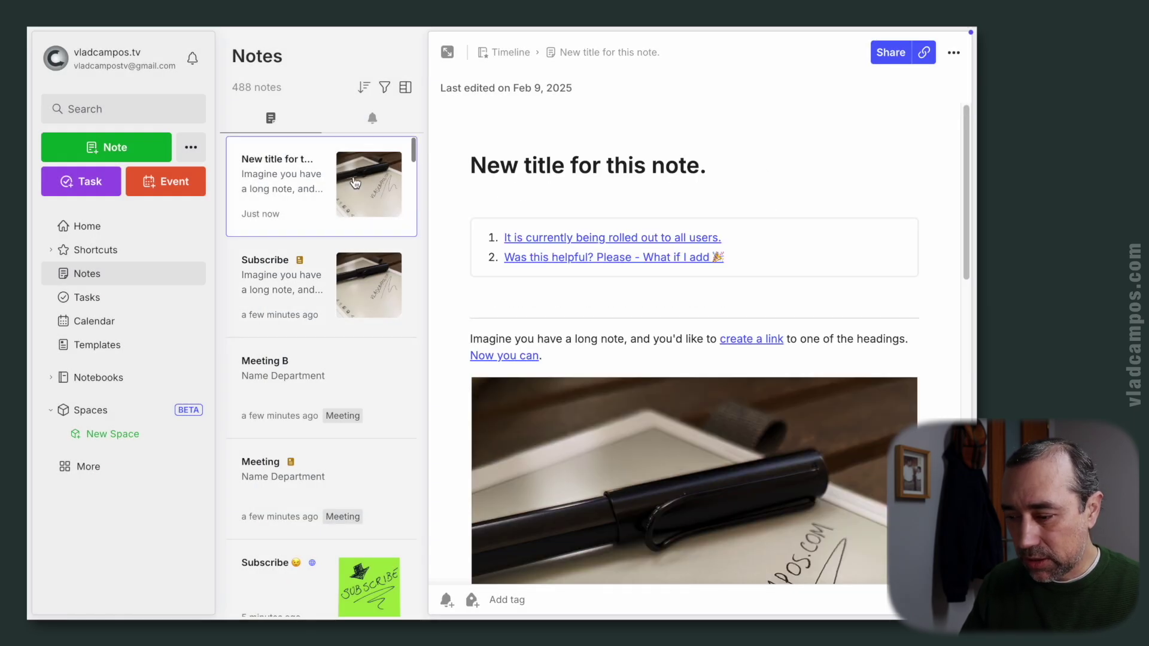
{"action": "left_click", "coordinate": [954, 55]}
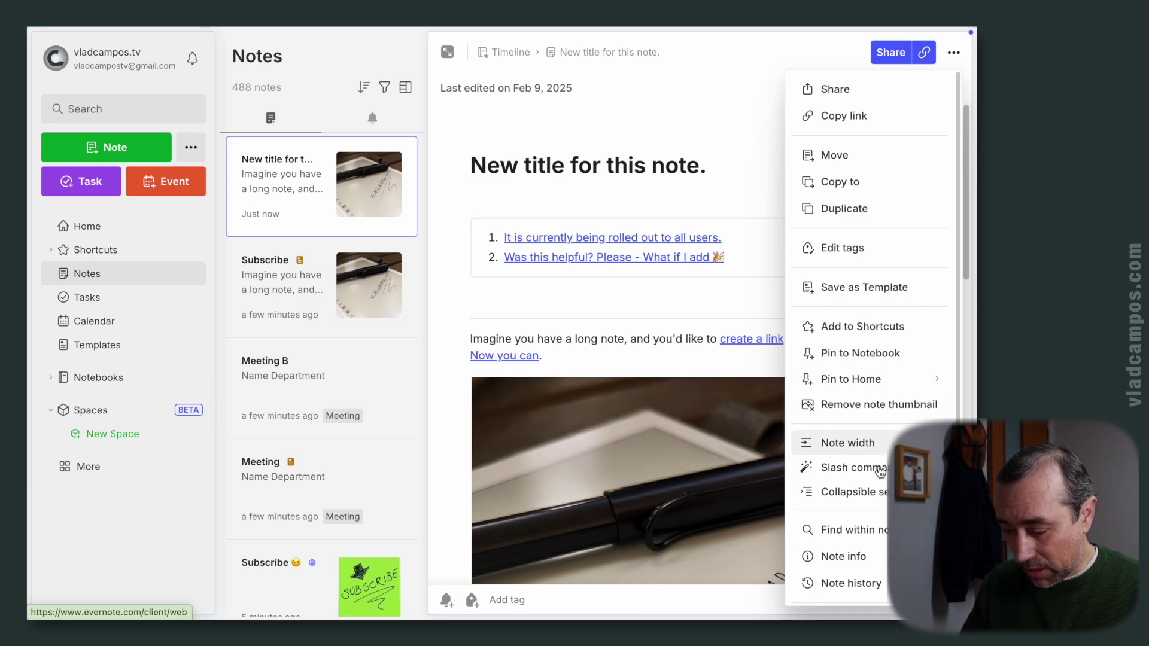
{"action": "scroll", "coordinate": [877, 497], "scroll_direction": "down", "scroll_amount": 2}
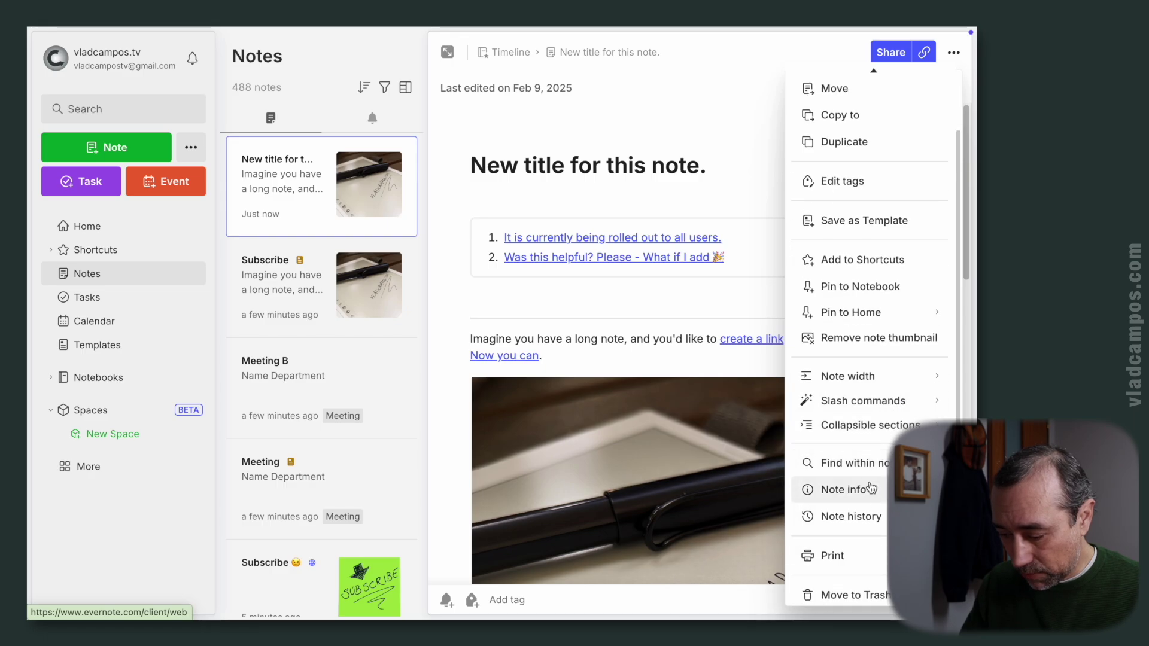
{"action": "left_click", "coordinate": [870, 484]}
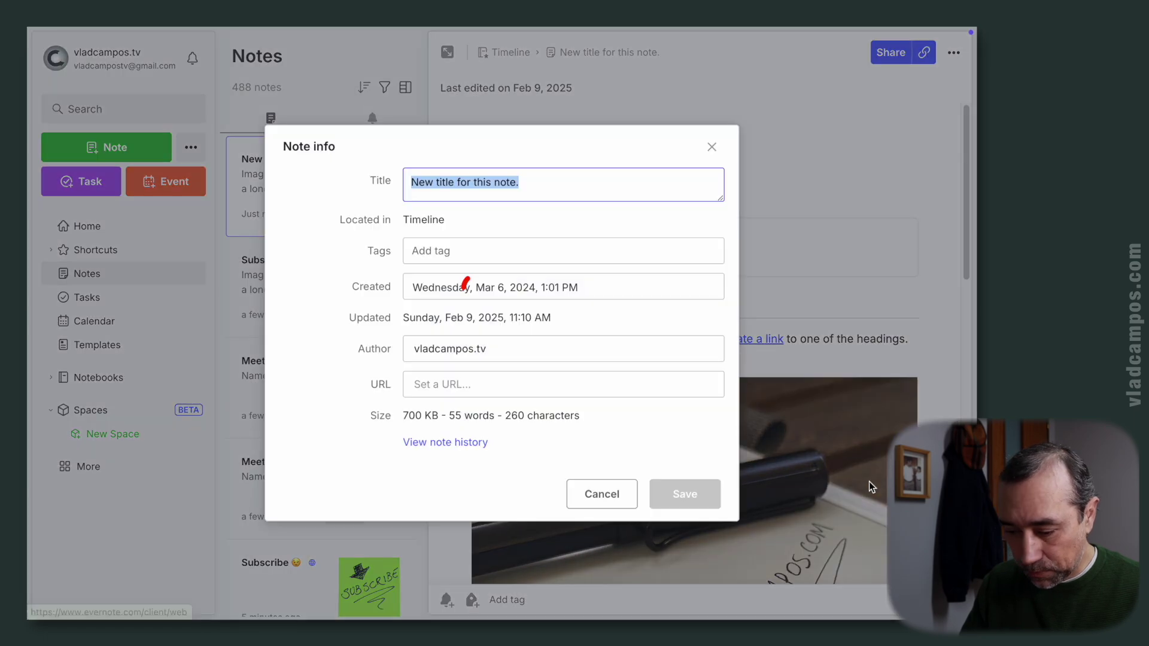
{"action": "left_click", "coordinate": [477, 290]}
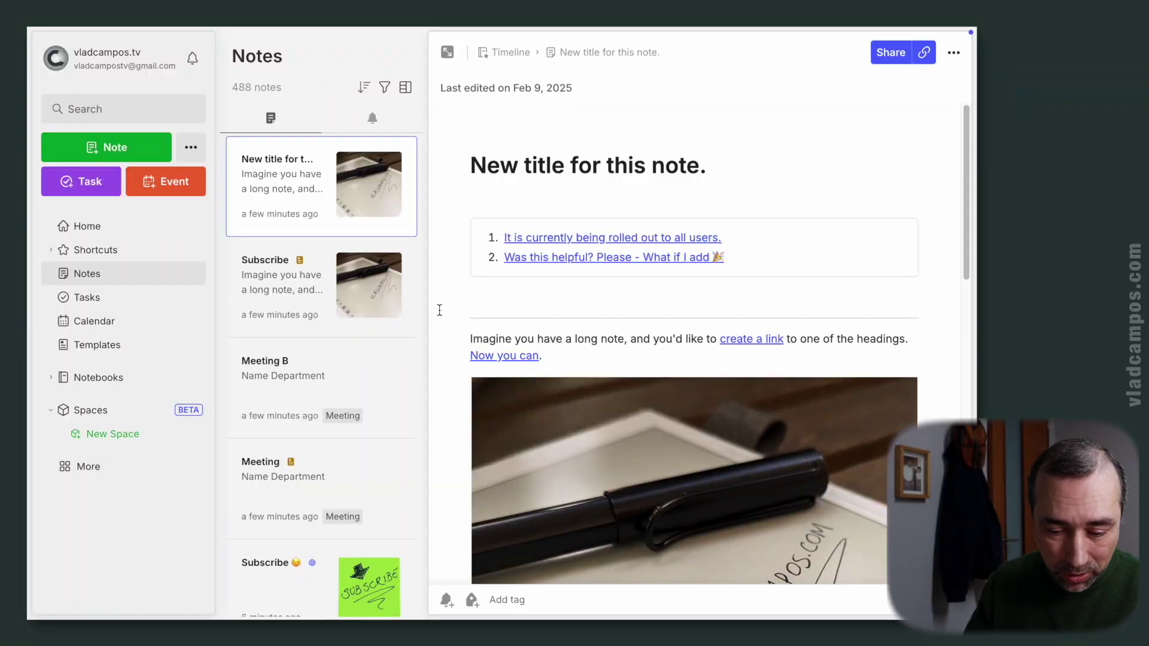
- Turn on automatic daily notes in Settings' Daily note section, using Daily Journal
{"action": "left_click", "coordinate": [94, 473]}
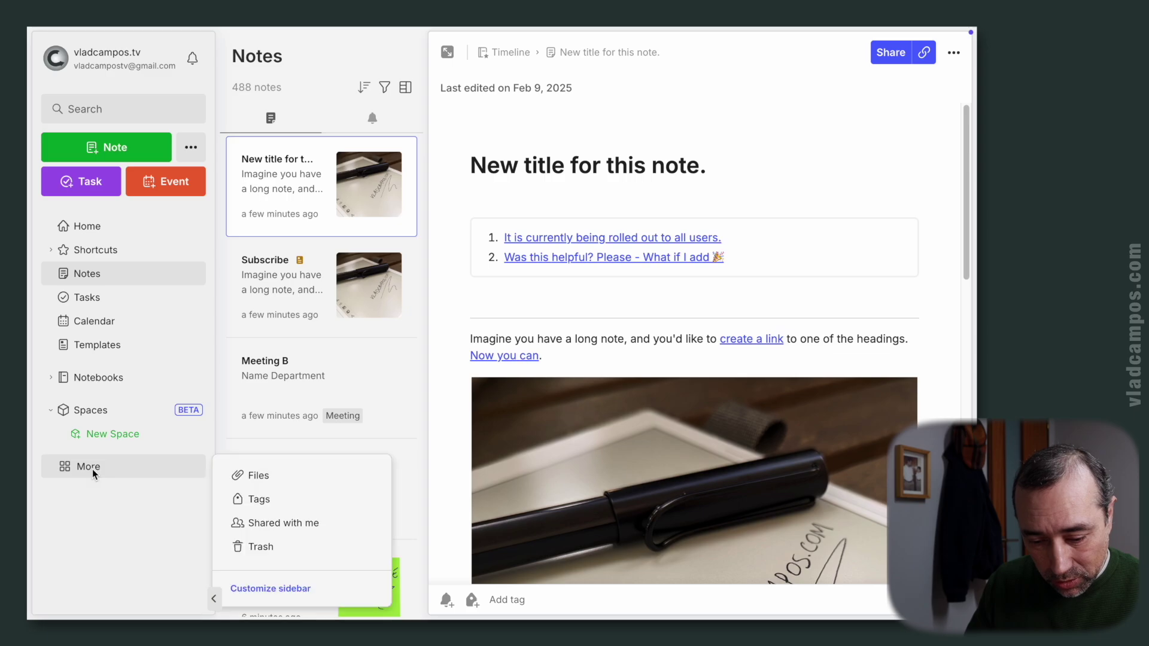
{"action": "left_click", "coordinate": [286, 587]}
{"action": "left_click", "coordinate": [371, 202]}
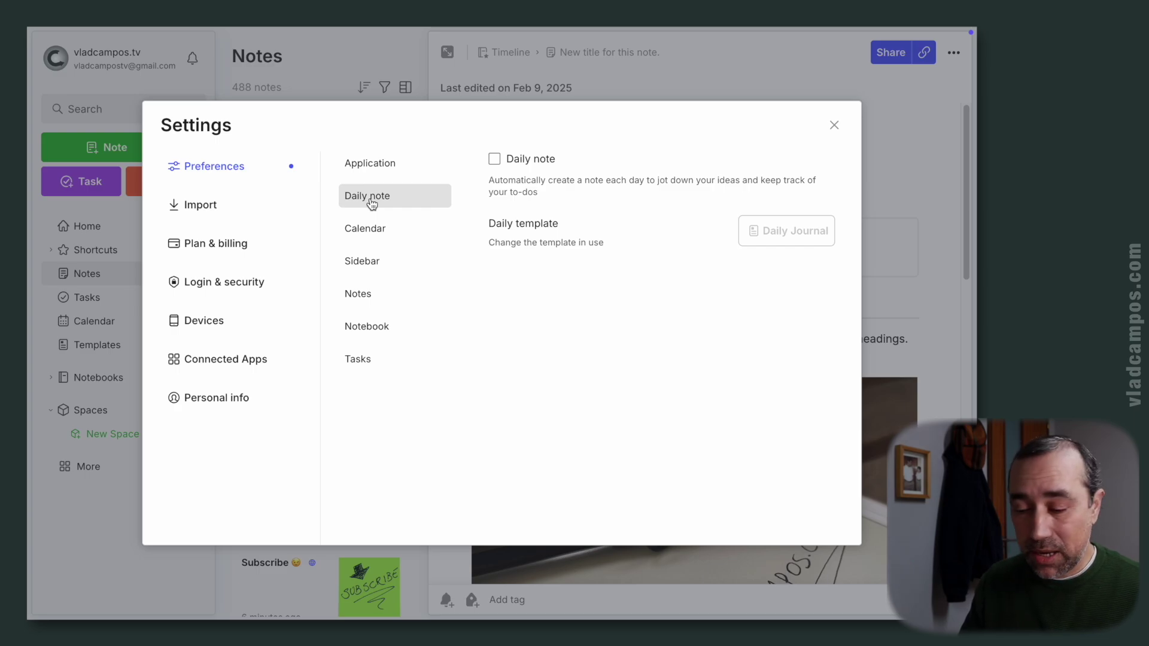
{"action": "left_click", "coordinate": [494, 160]}
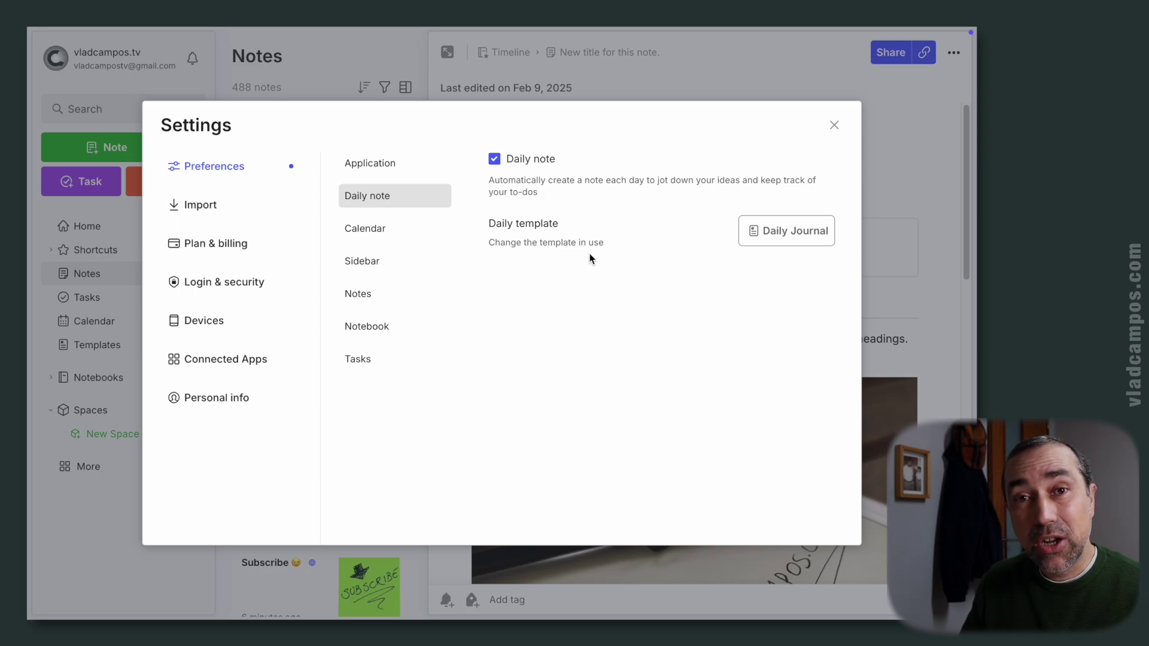
- Review the daily note templates, keep Daily Journal, and turn automatic daily notes off
{"action": "left_click", "coordinate": [774, 234]}
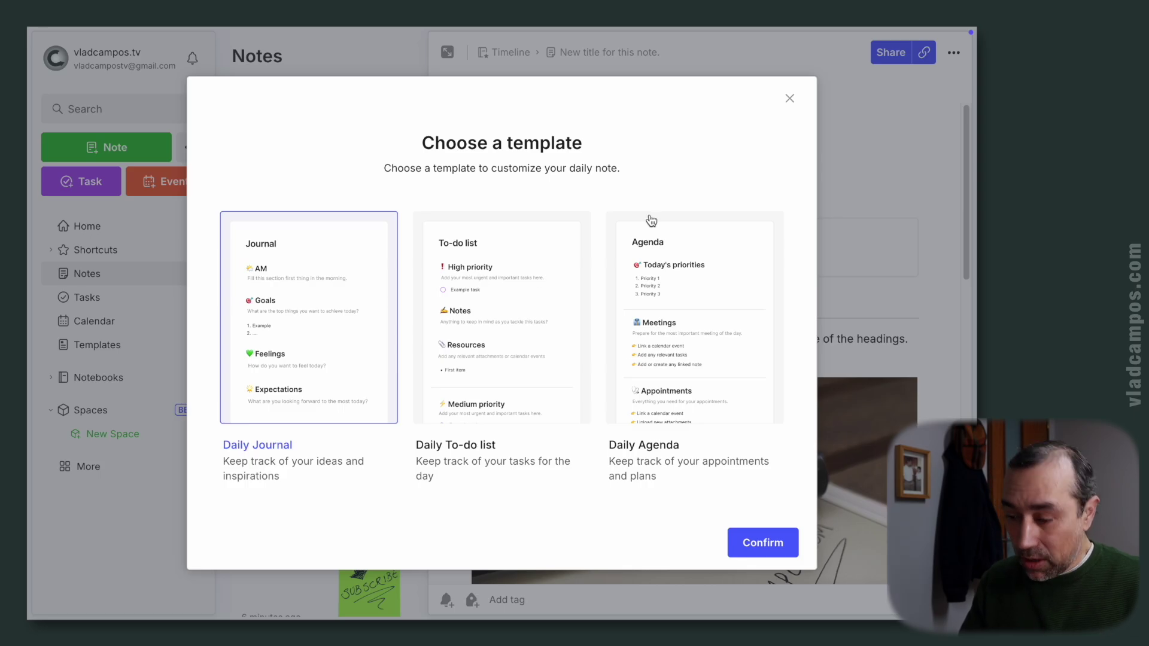
{"action": "left_click", "coordinate": [790, 99]}
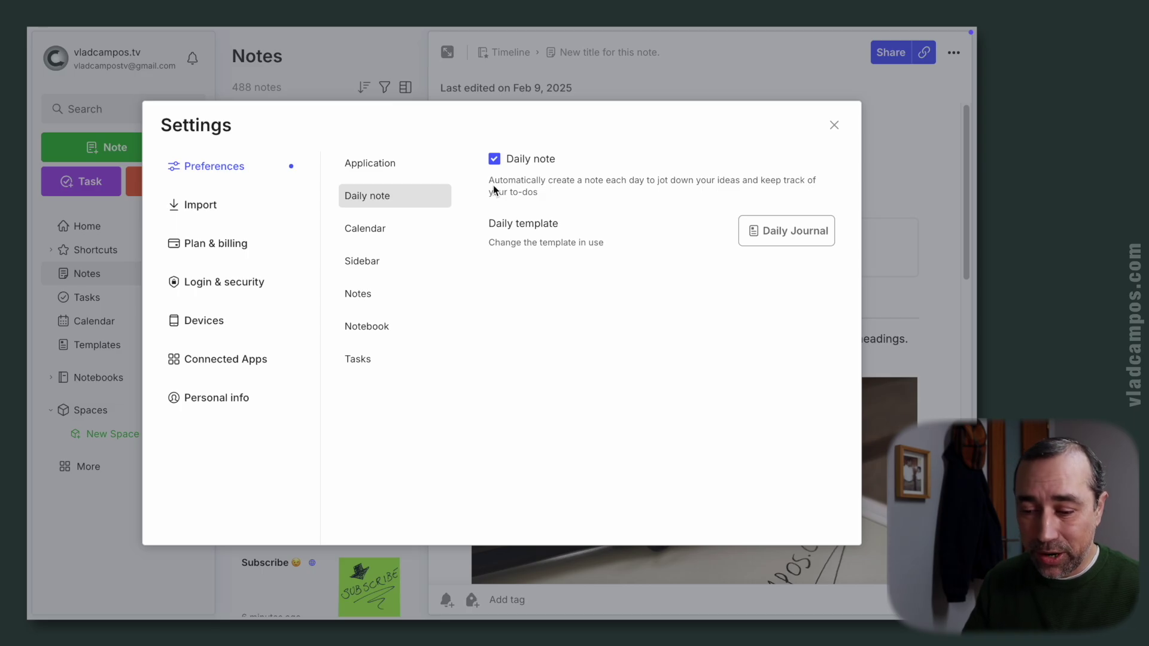
{"action": "left_click", "coordinate": [494, 158]}
- Close Settings and return to the Templates list with Subscribe and Meeting
{"action": "left_click", "coordinate": [835, 127]}
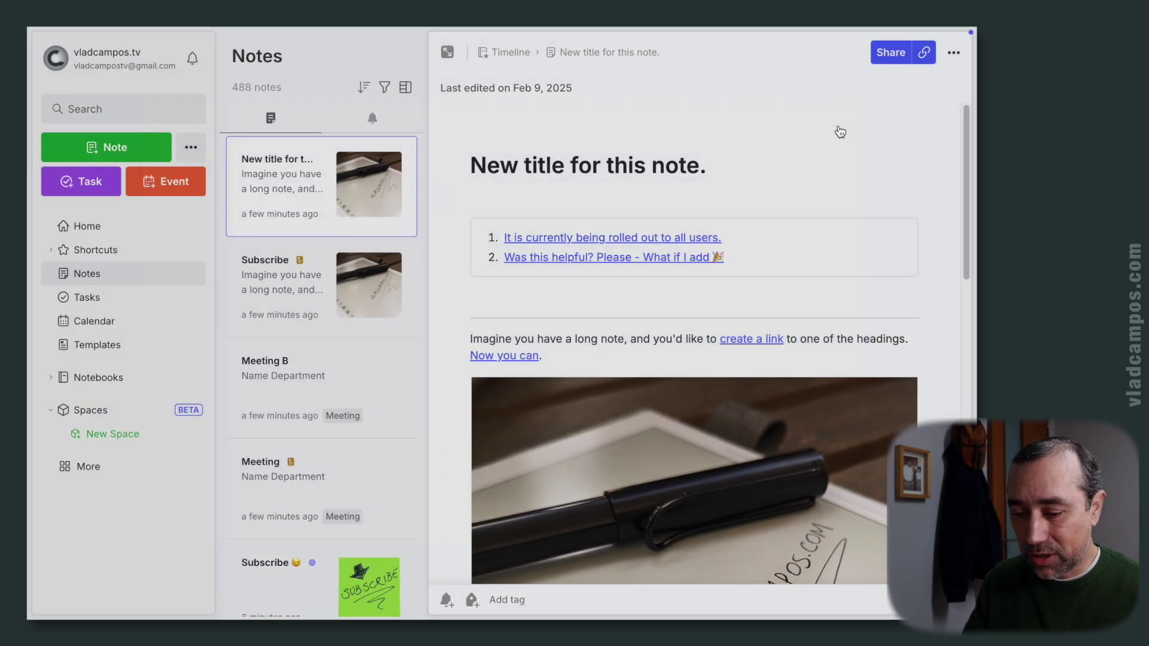
{"action": "left_click", "coordinate": [97, 345]}
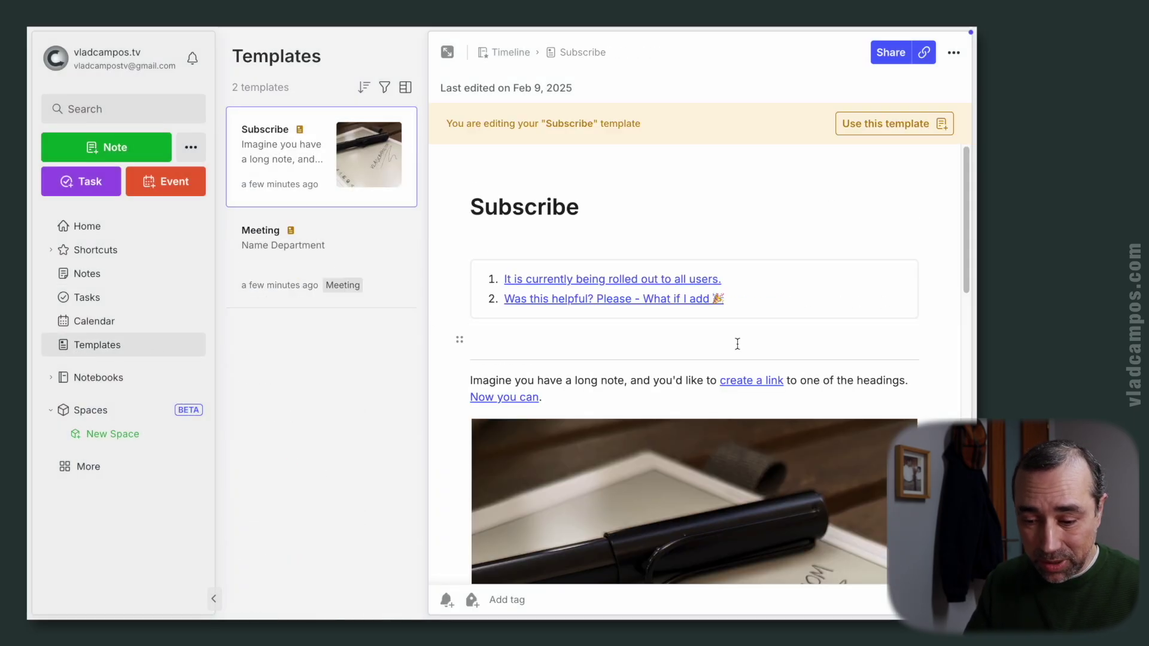